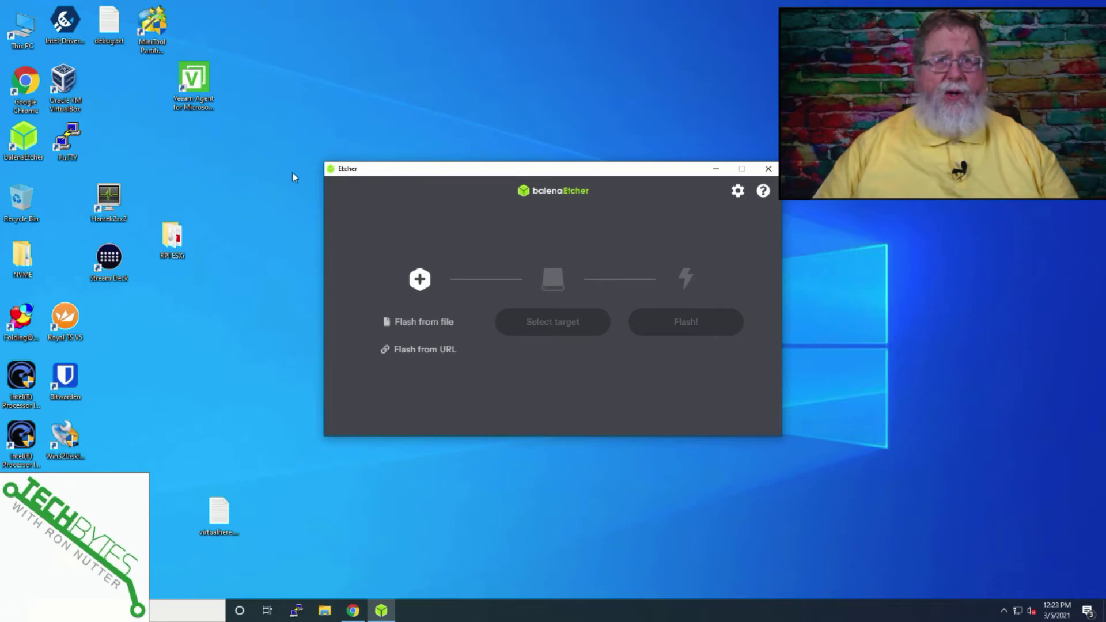
Flash fr24-raspberry-pi-latest.img.zip (pi24-2.2.0.img) onto the 15.9 GB Generic USB device.
left_click(416, 320)
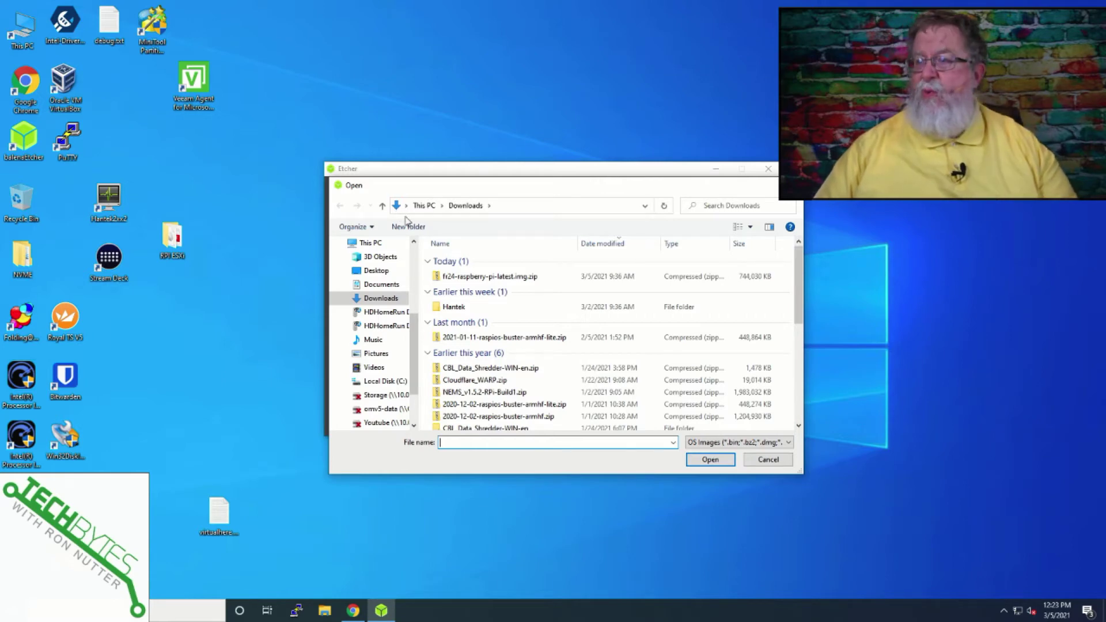
double_click(490, 277)
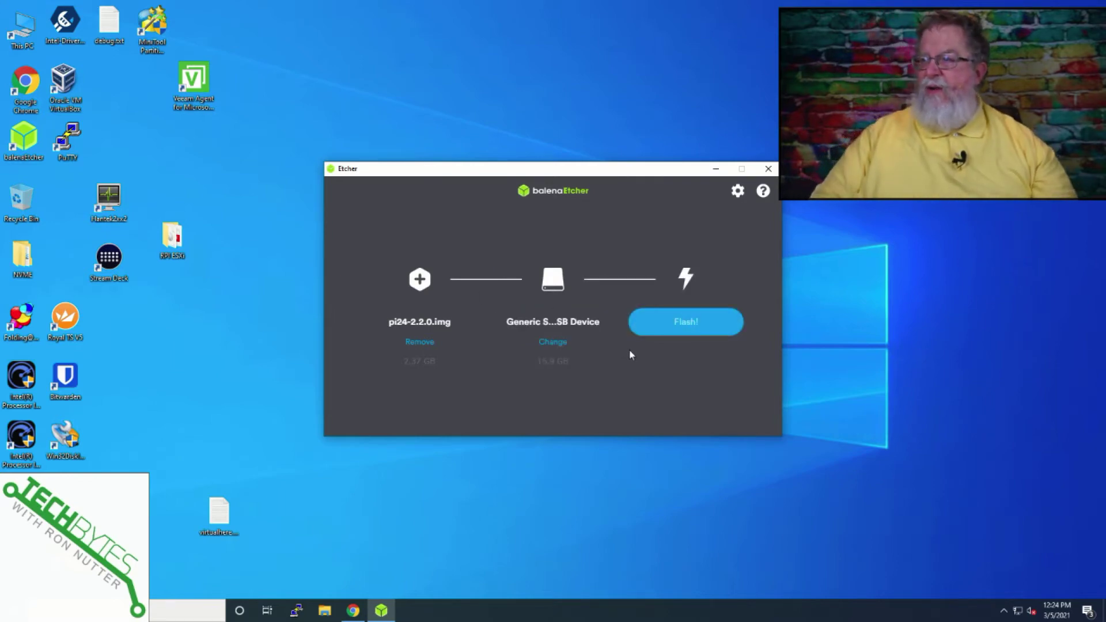
left_click(680, 326)
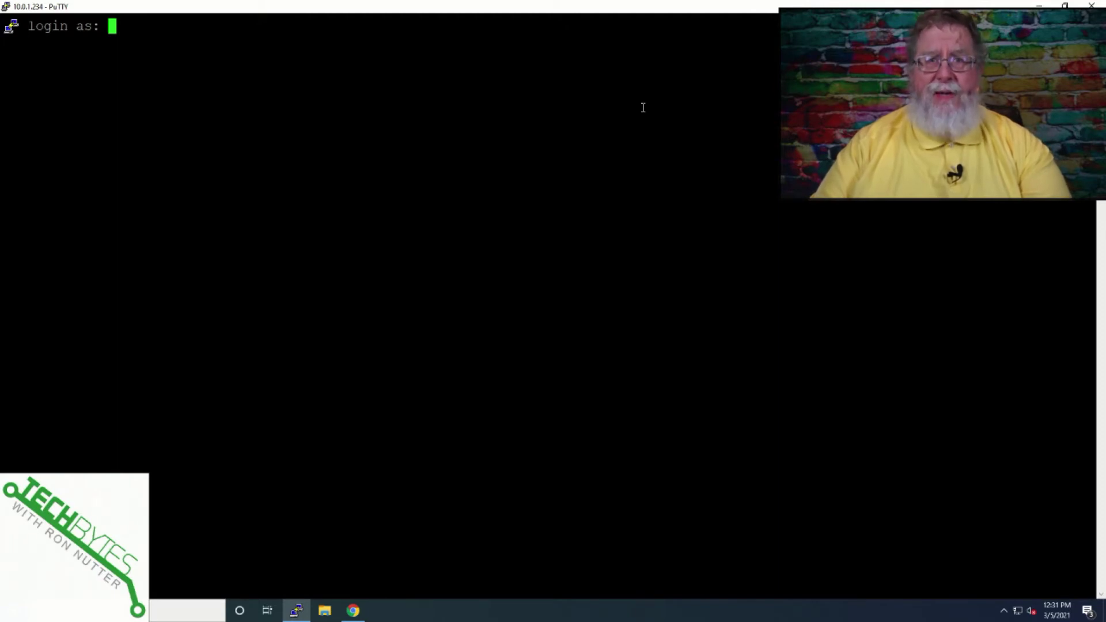
Log in to the Pi as pi with its password and run sudo raspi-config.
type("pi")
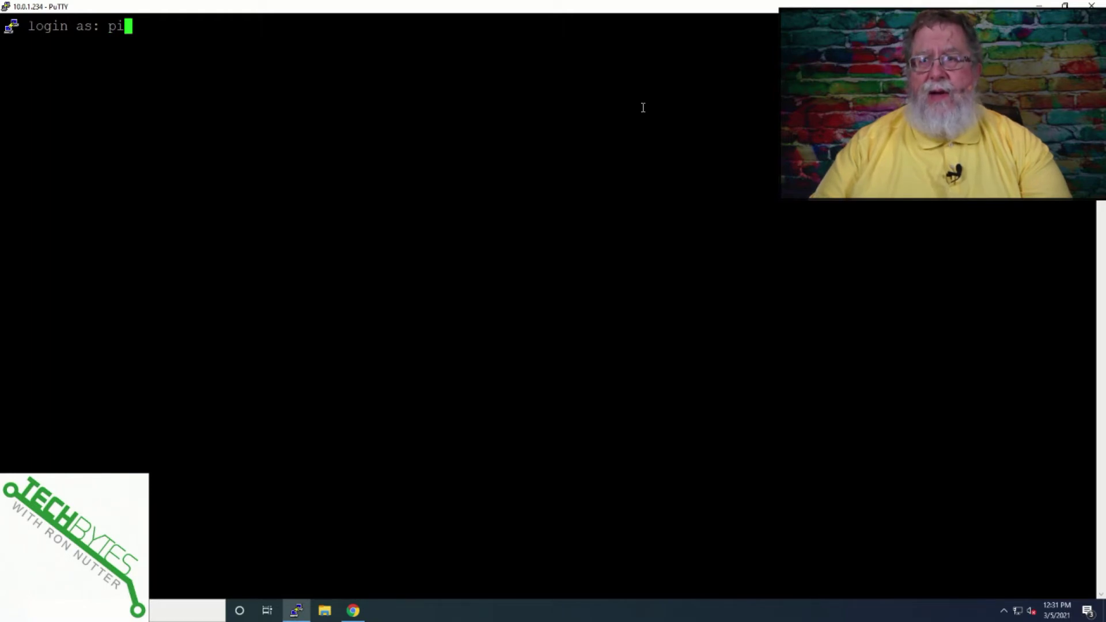
key("Return")
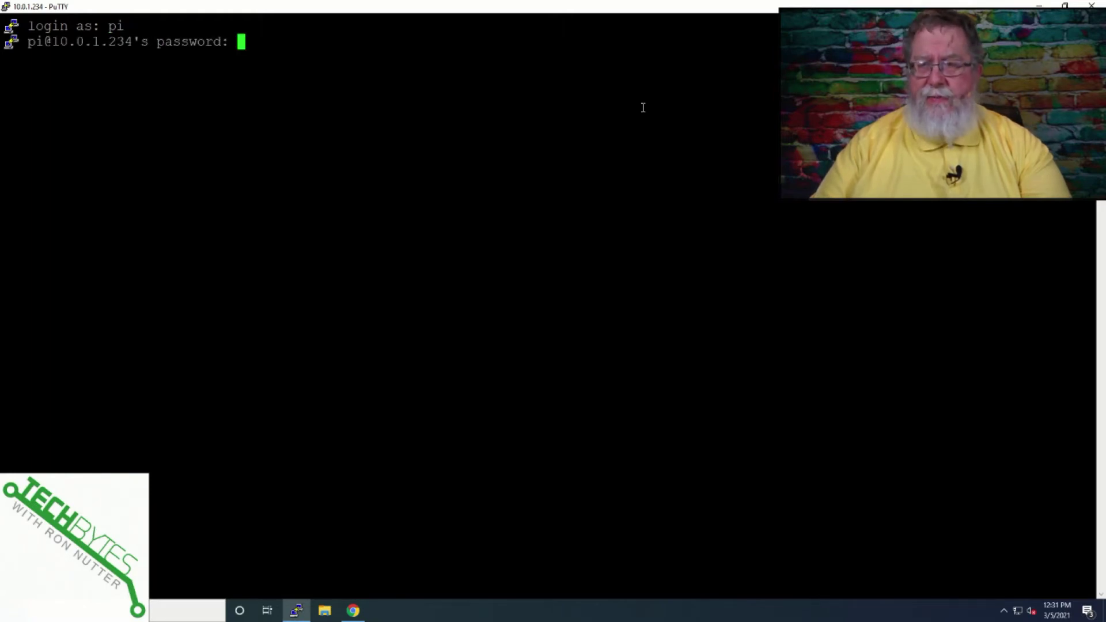
key("Return")
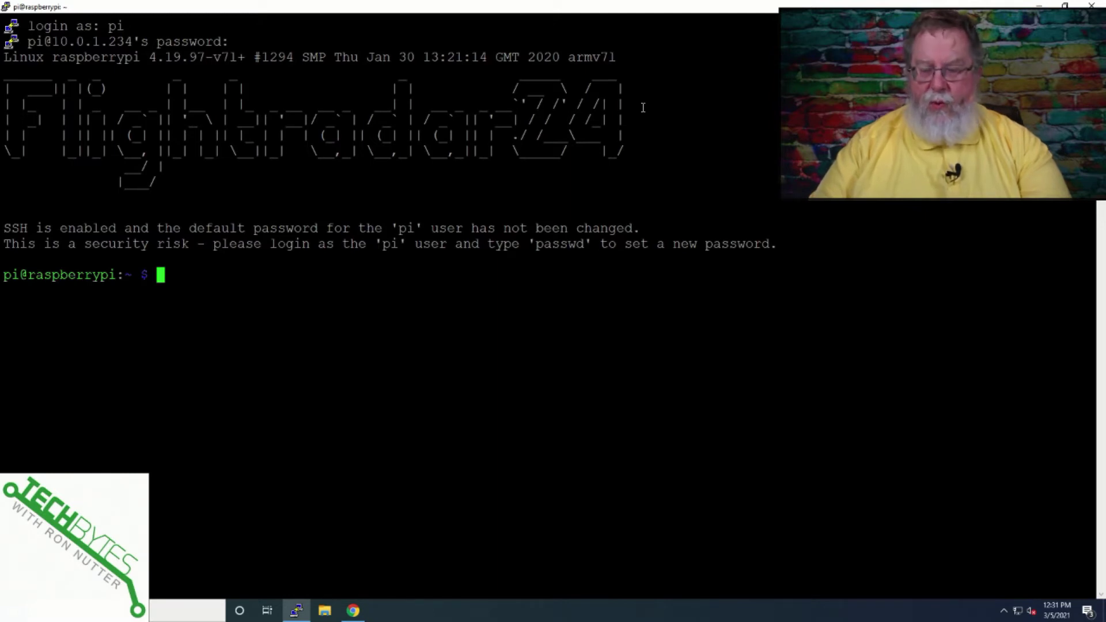
type("sudo ras")
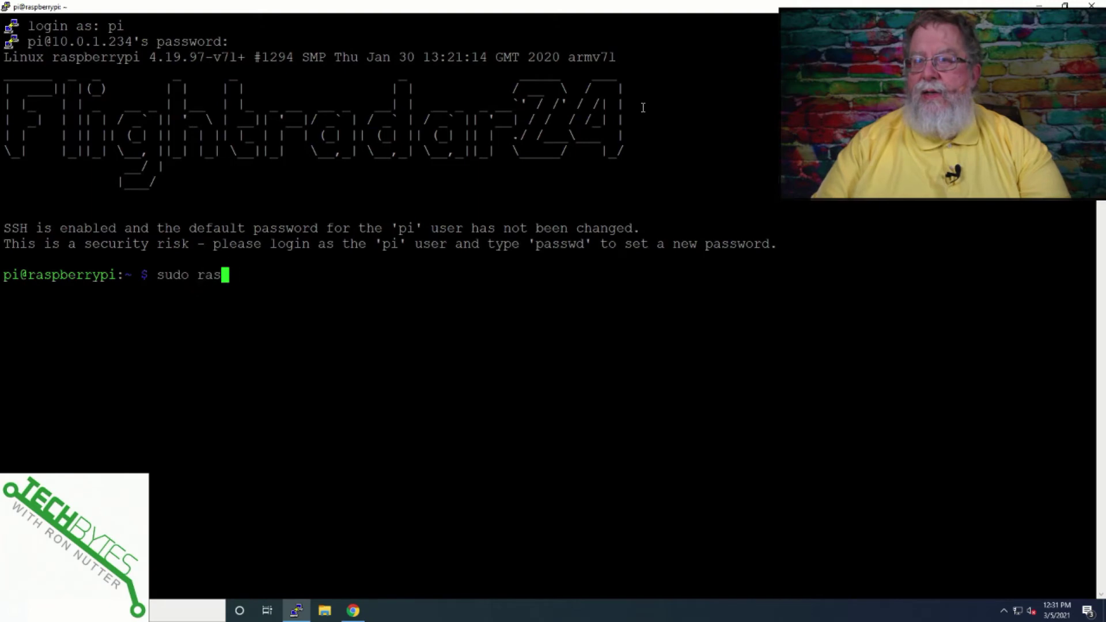
type("pi-config")
key("Return")
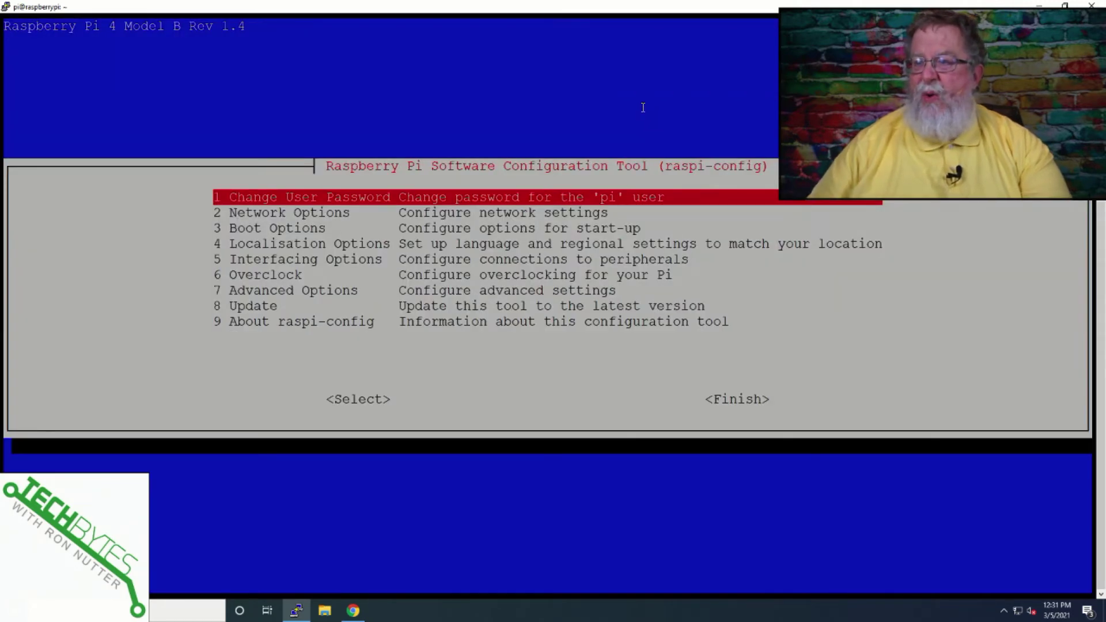
Replace hostname raspberrypi with FlightRadar24 under Network Options, then finish and confirm the reboot.
key("Down")
key("Down")
key("Return")
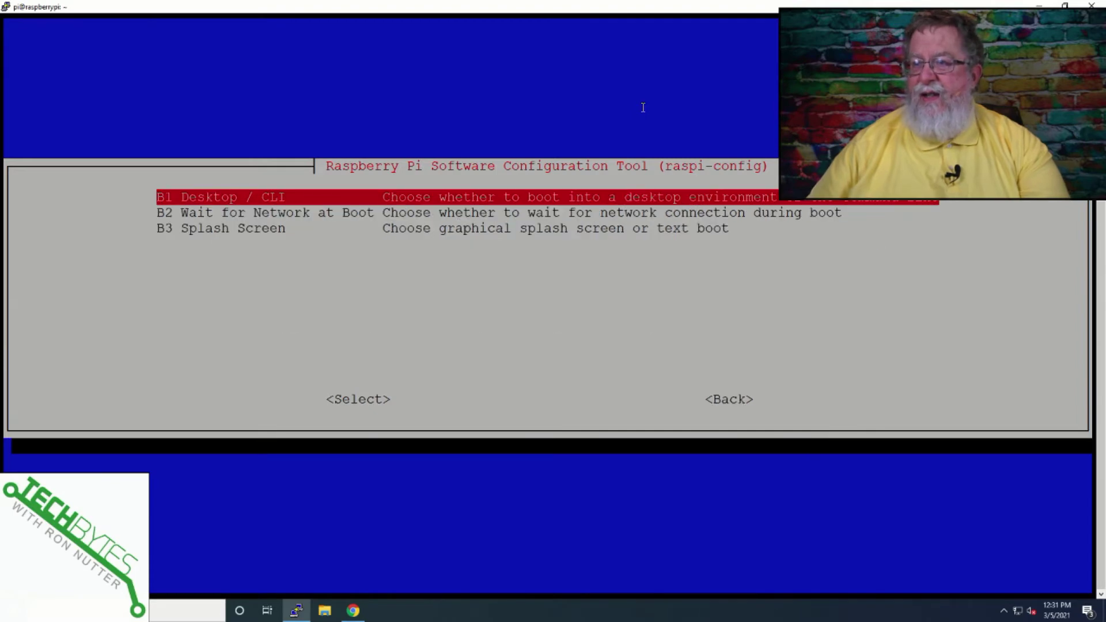
key("Escape")
key("Down")
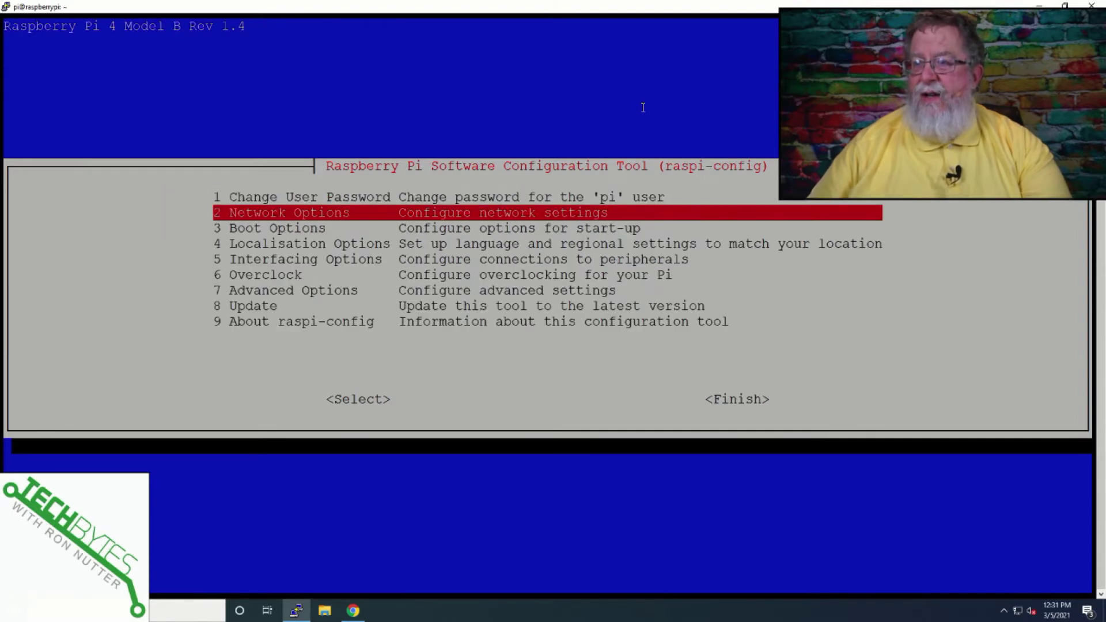
key("Return")
key("Return")
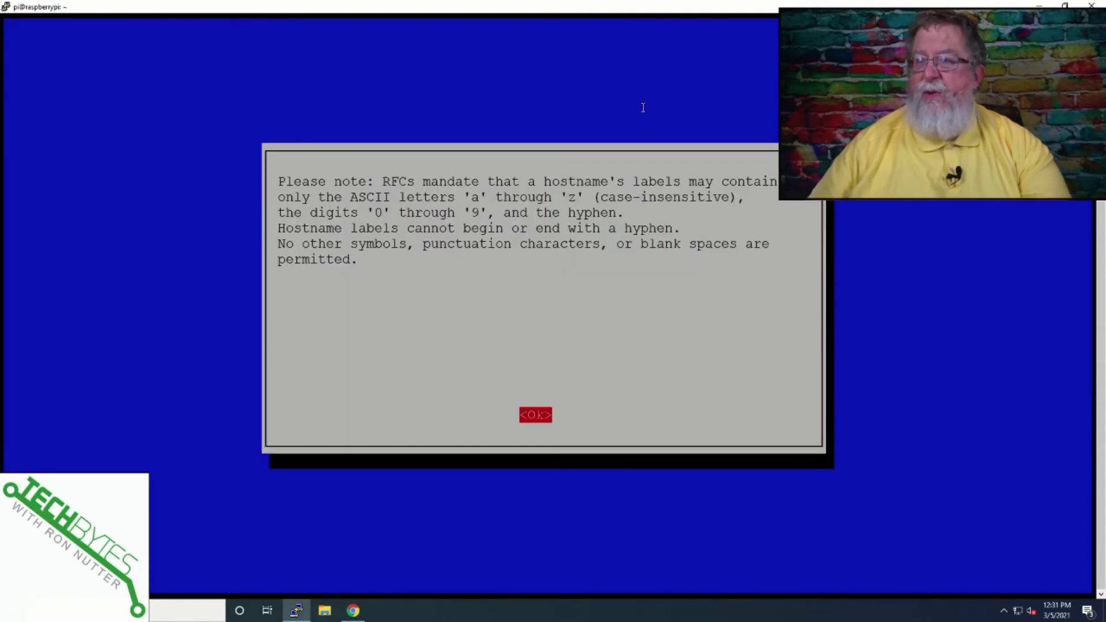
key("Return")
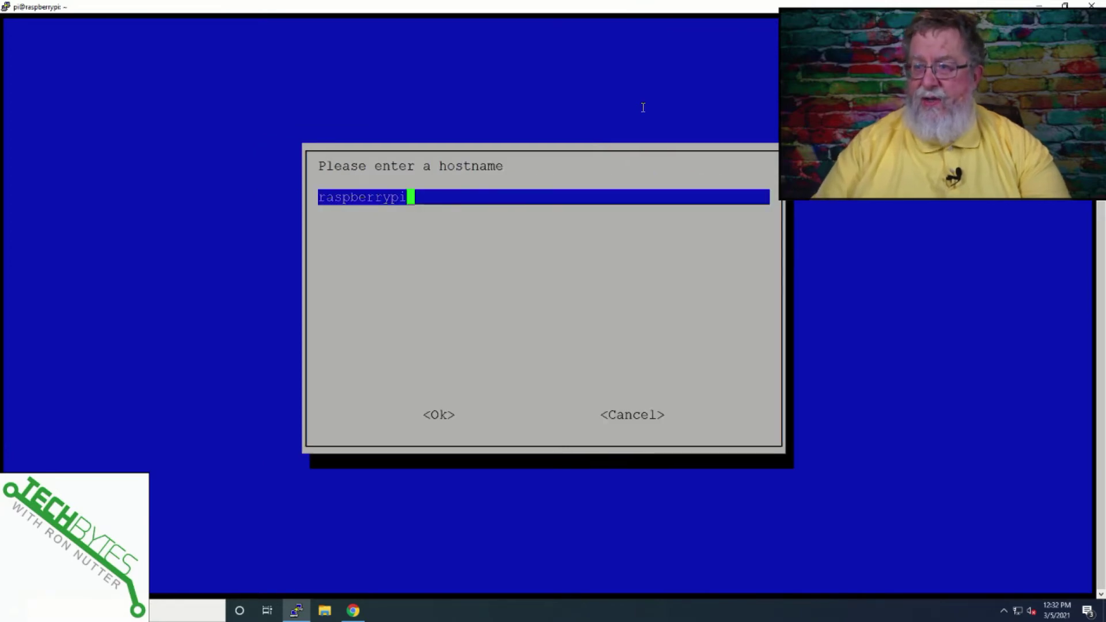
key("BackSpace")
key("BackSpace")
key("BackSpace")
key("BackSpace")
key("BackSpace")
key("BackSpace")
key("BackSpace")
key("BackSpace")
key("BackSpace")
key("BackSpace")
key("BackSpace")
type("FlightRadar24")
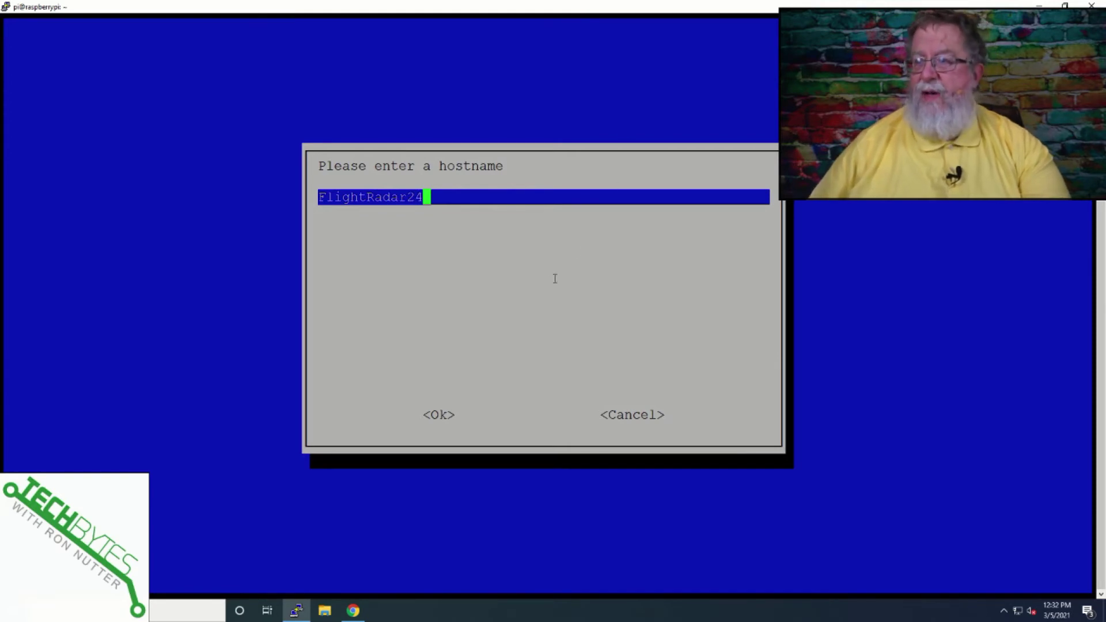
key("Return")
key("Tab")
key("Tab")
key("Return")
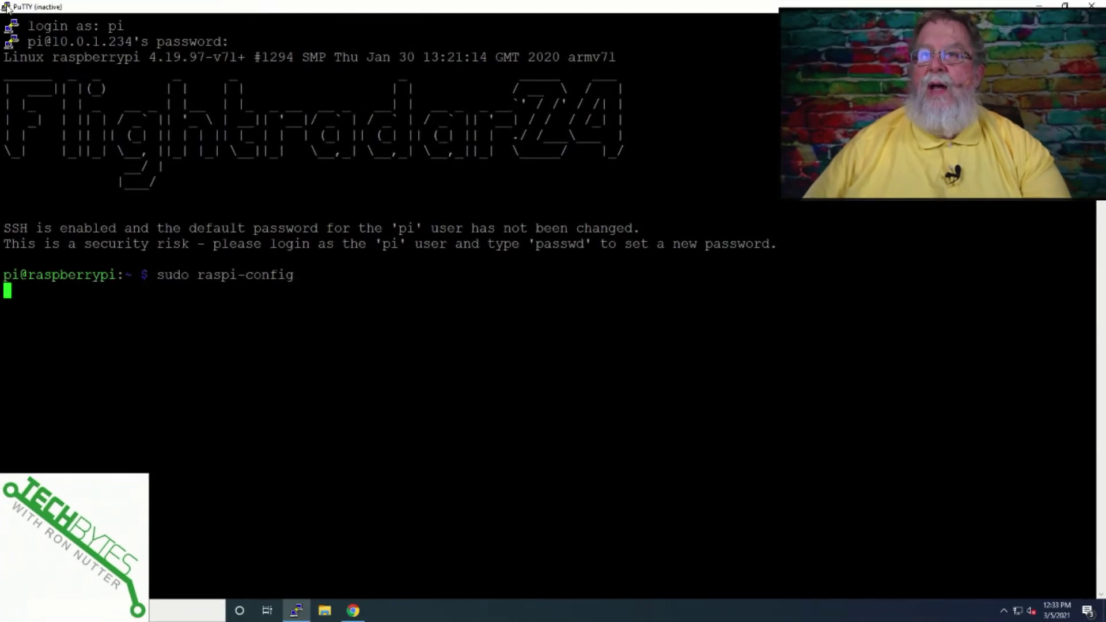
Restart the PuTTY session, log back in as pi, and bring up the setup notes.
left_click(8, 7)
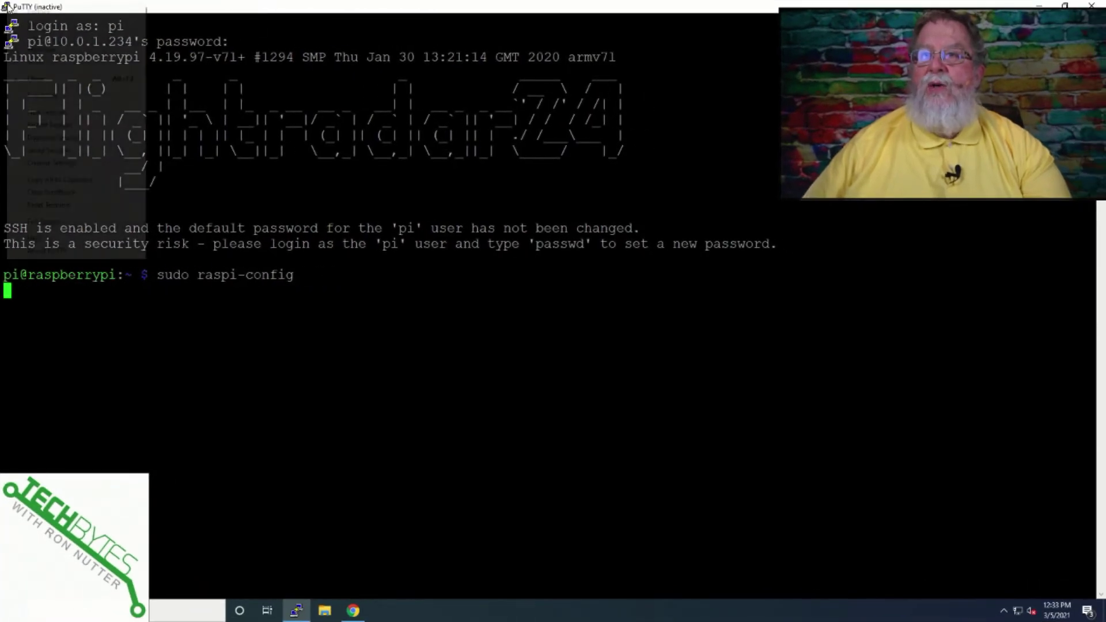
left_click(50, 124)
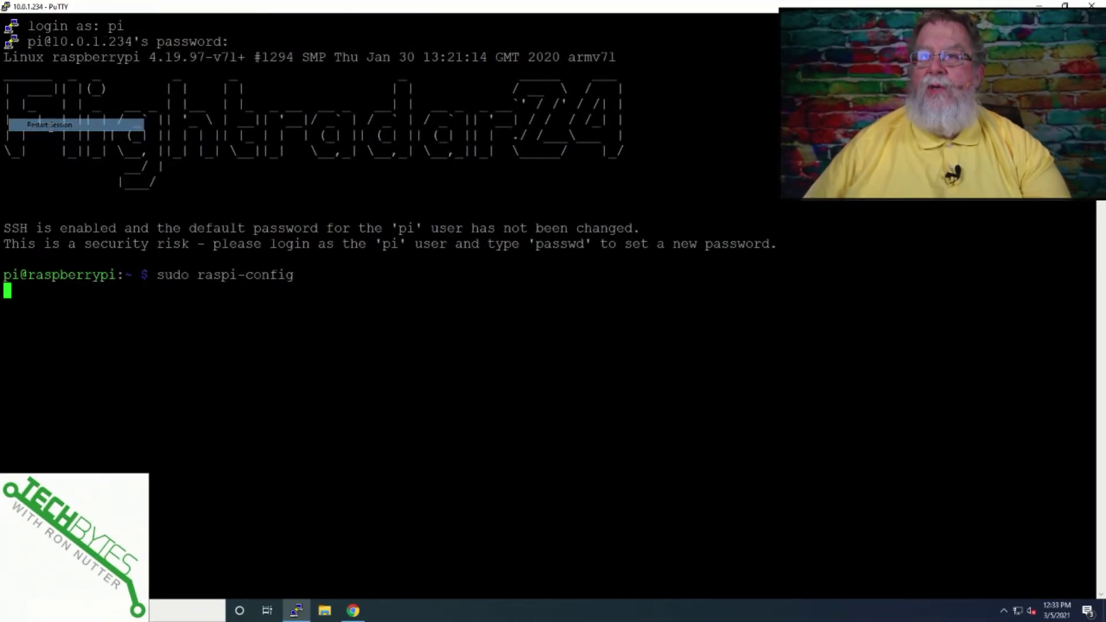
type("pi")
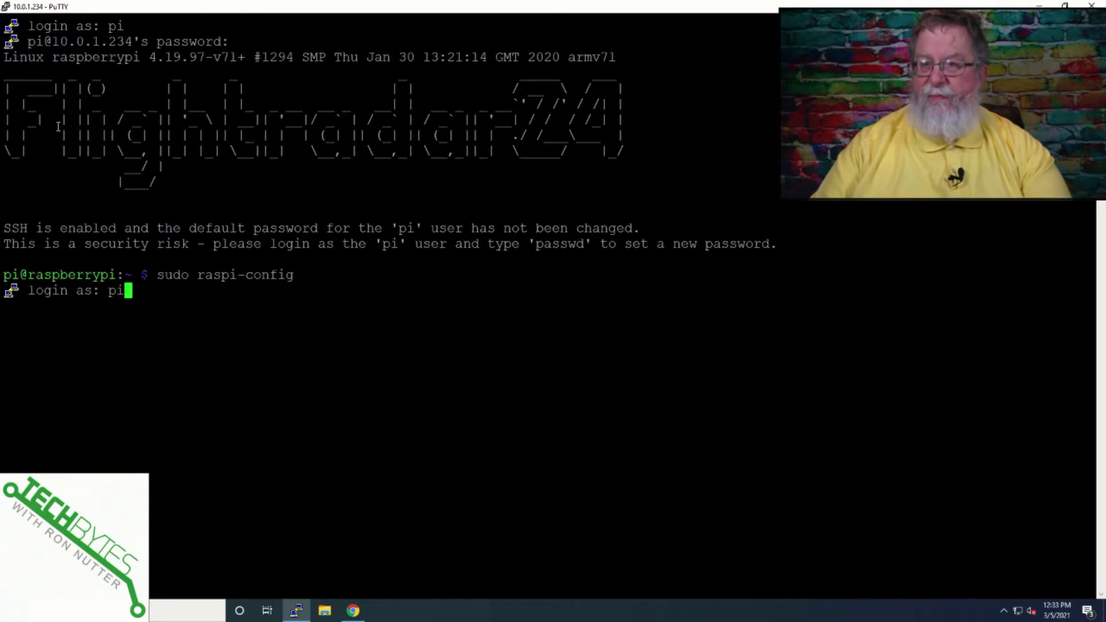
key("Return")
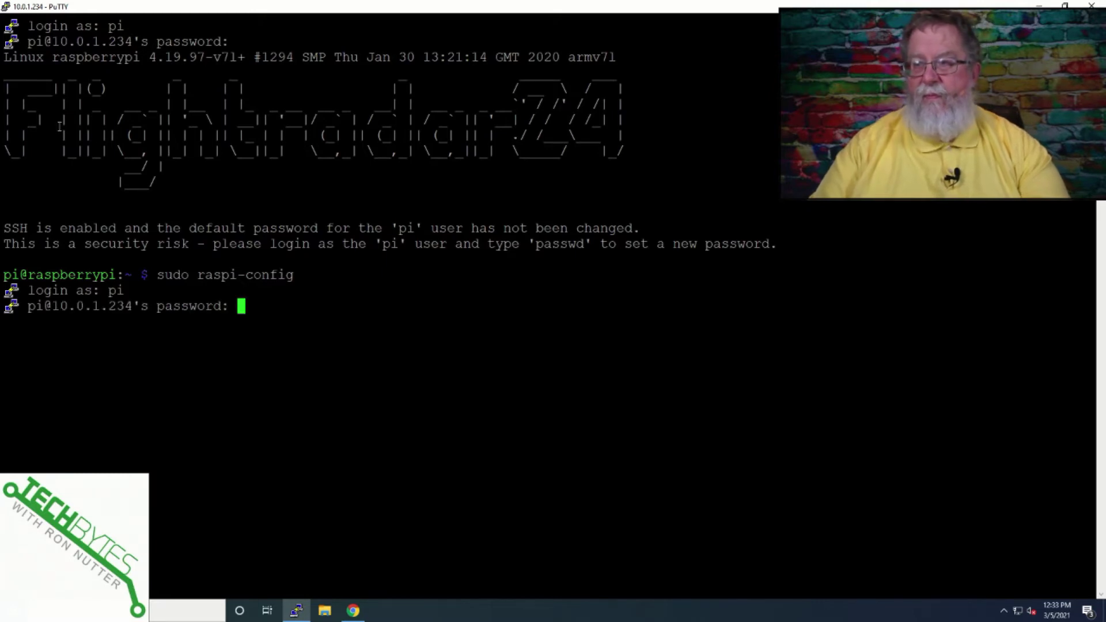
key("Return")
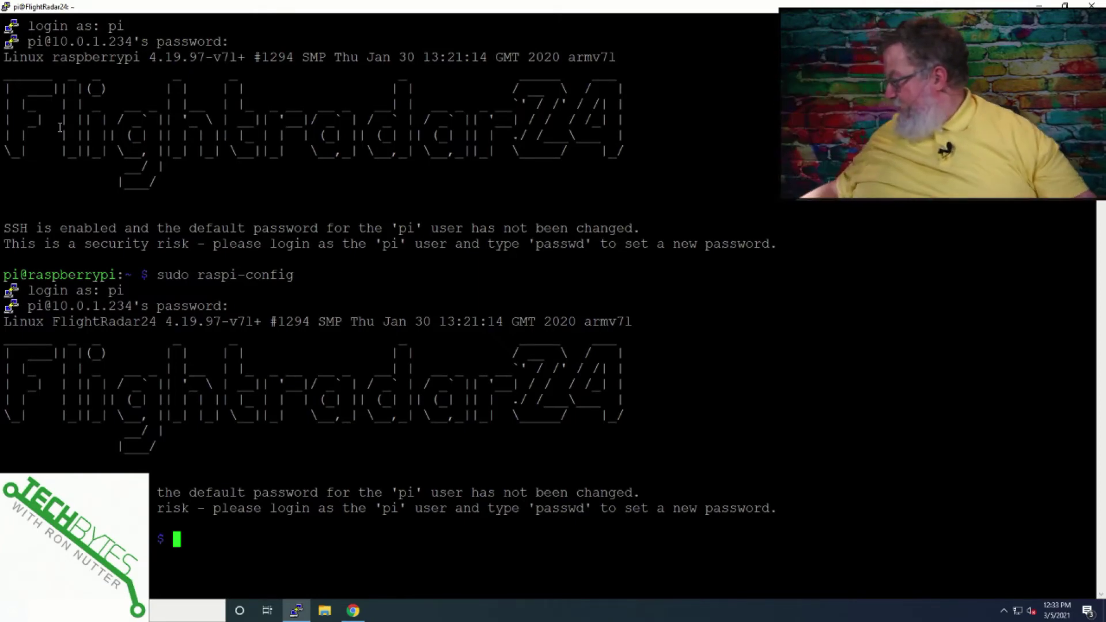
key("alt+Tab")
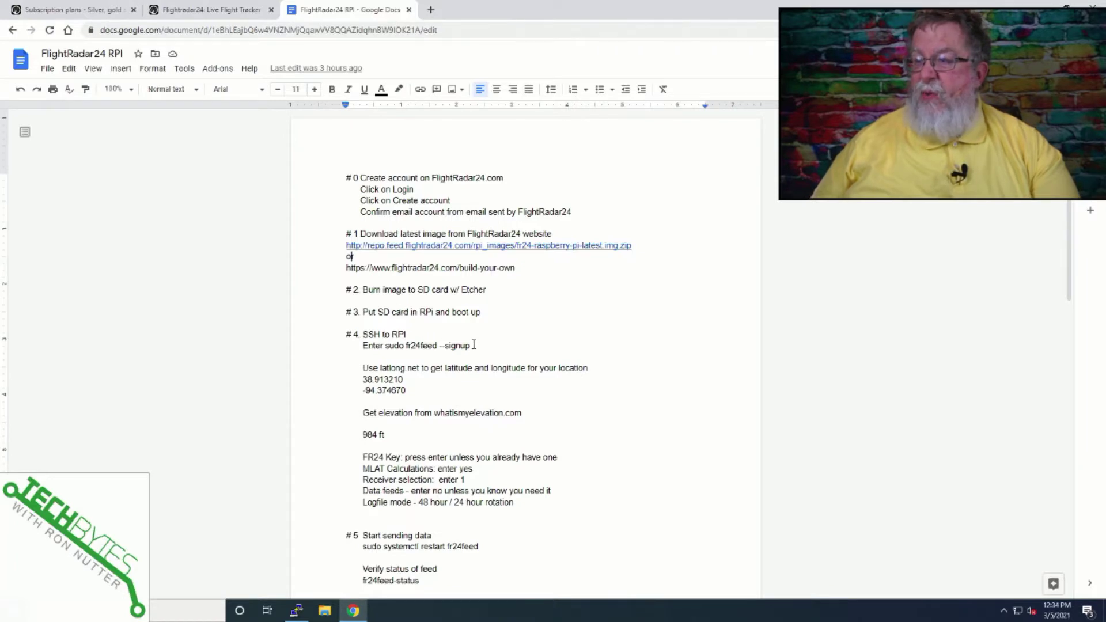
Copy sudo fr24feed --signup from the notes and run it in PuTTY.
left_click_drag(471, 345, 384, 345)
key("ctrl+c")
key("alt+Tab")
right_click(429, 341)
key("Return")
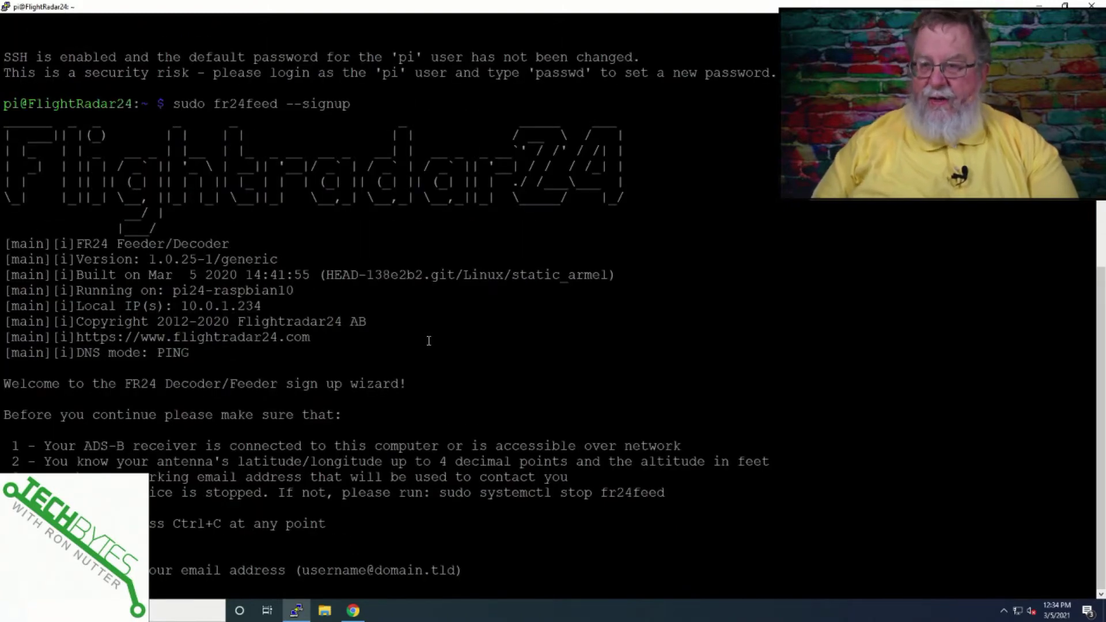
Enter the account e-mail, leave the sharing key blank, and answer yes to MLAT.
right_click(429, 341)
key("Return")
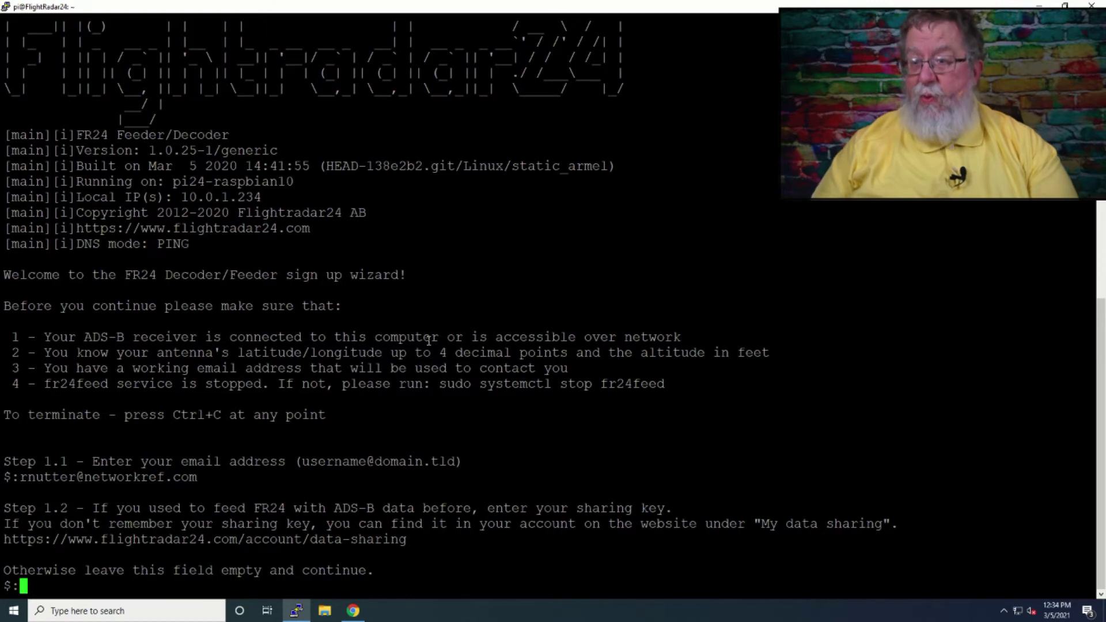
key("Return")
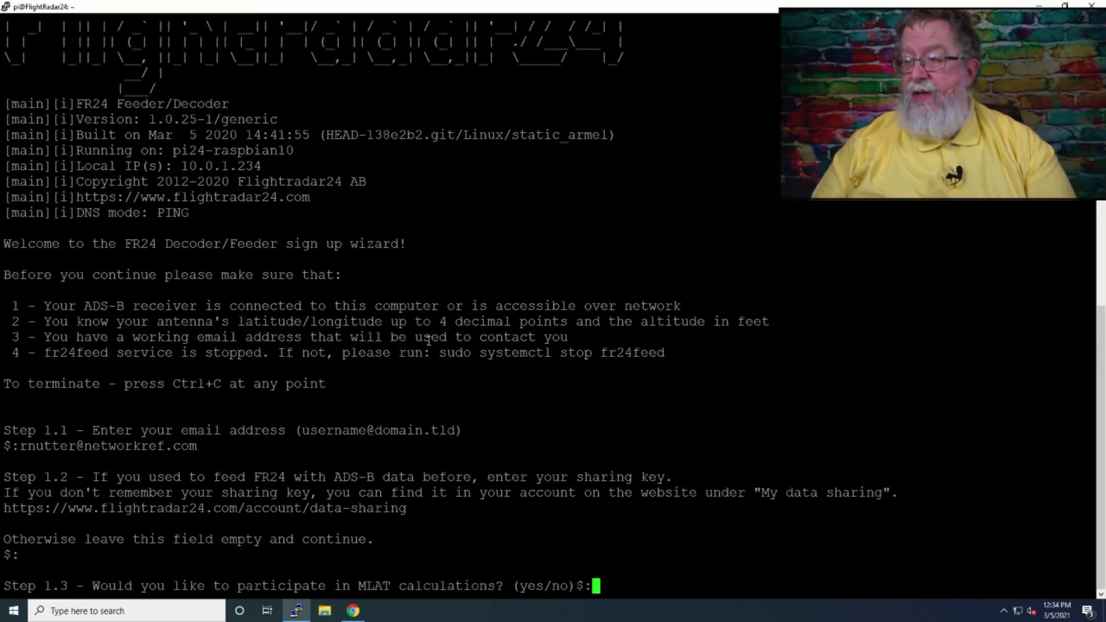
type("y")
key("Return")
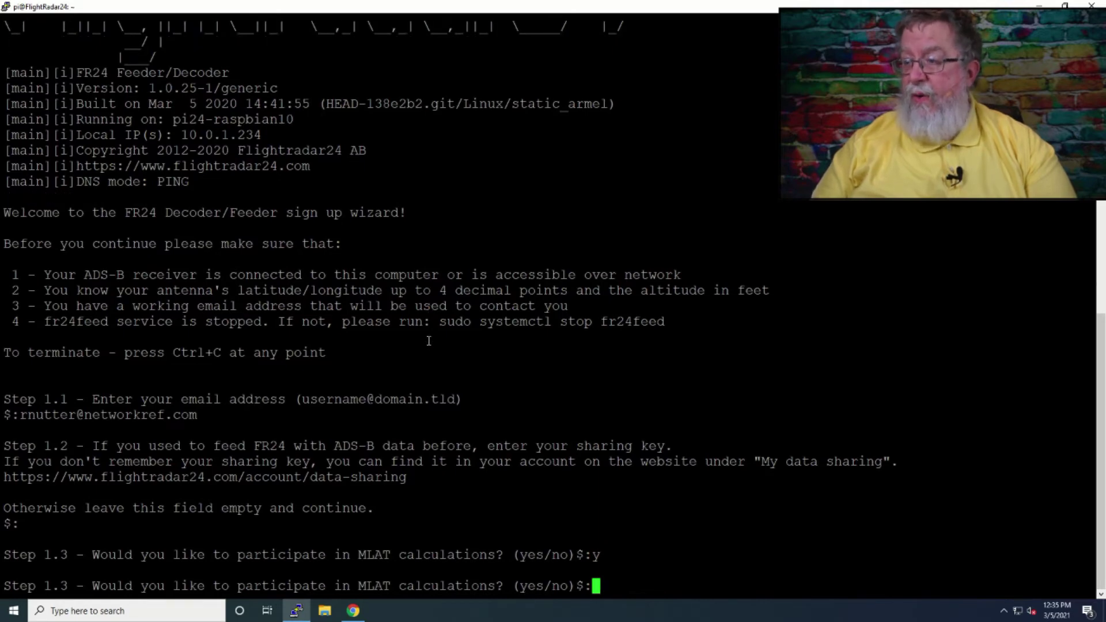
type("yes")
key("Return")
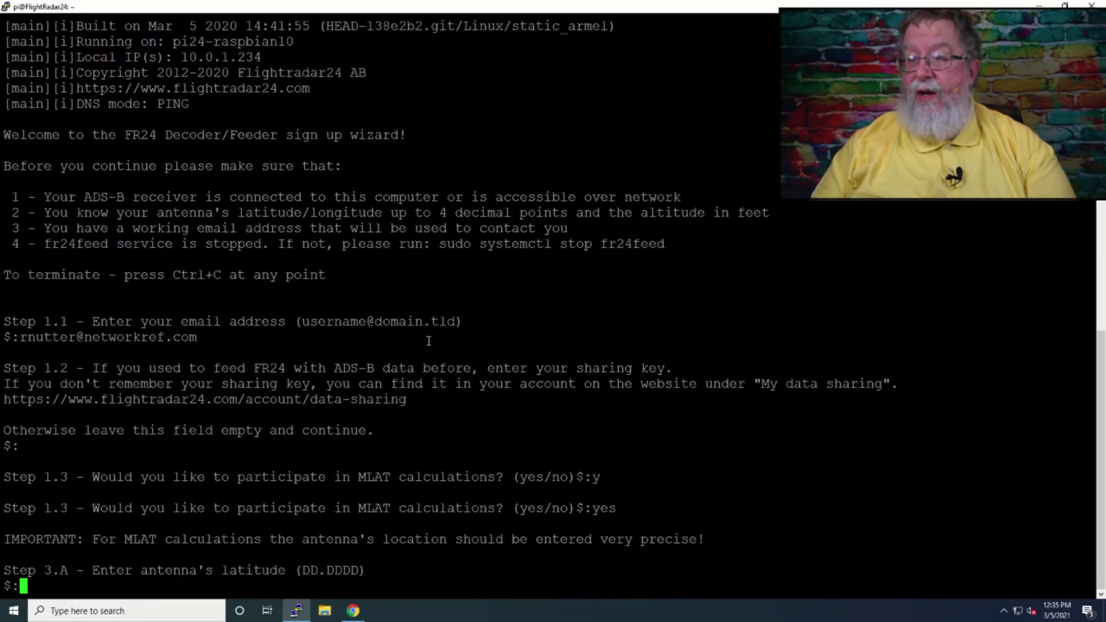
key("alt+Tab")
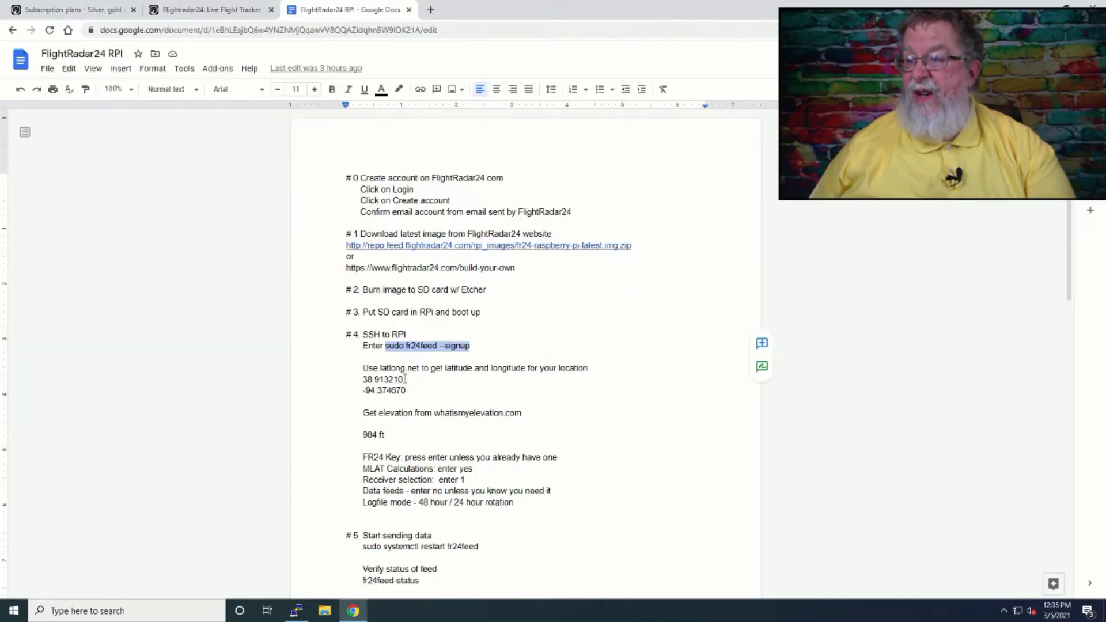
Paste latitude 38.913210 and longitude -94.374670 from the notes into the signup wizard.
left_click_drag(405, 378, 362, 379)
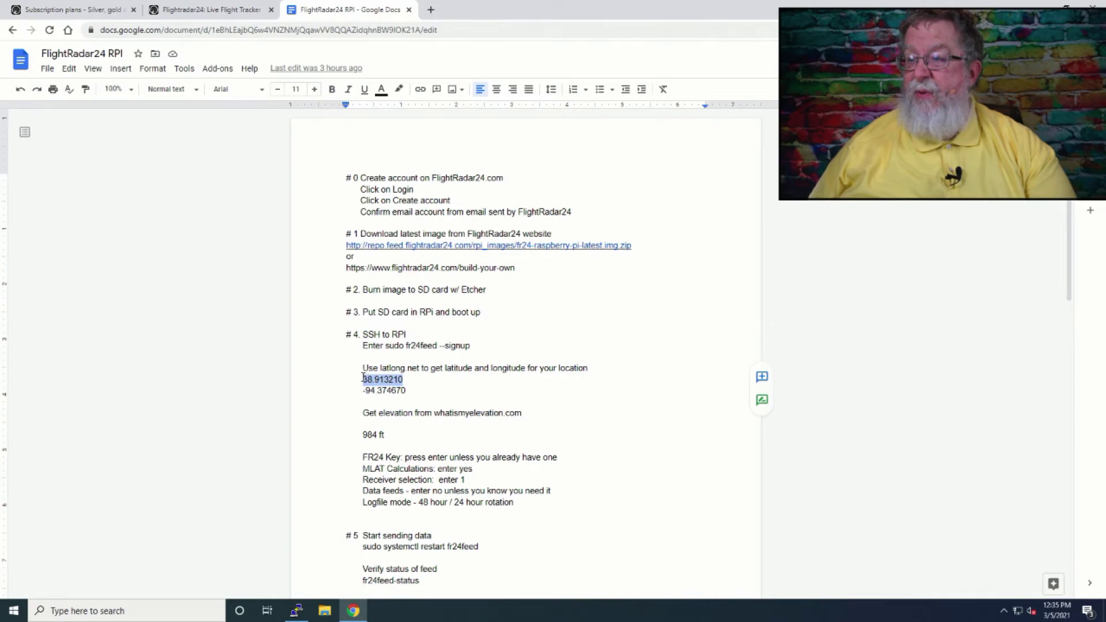
key("ctrl+c")
key("alt+Tab")
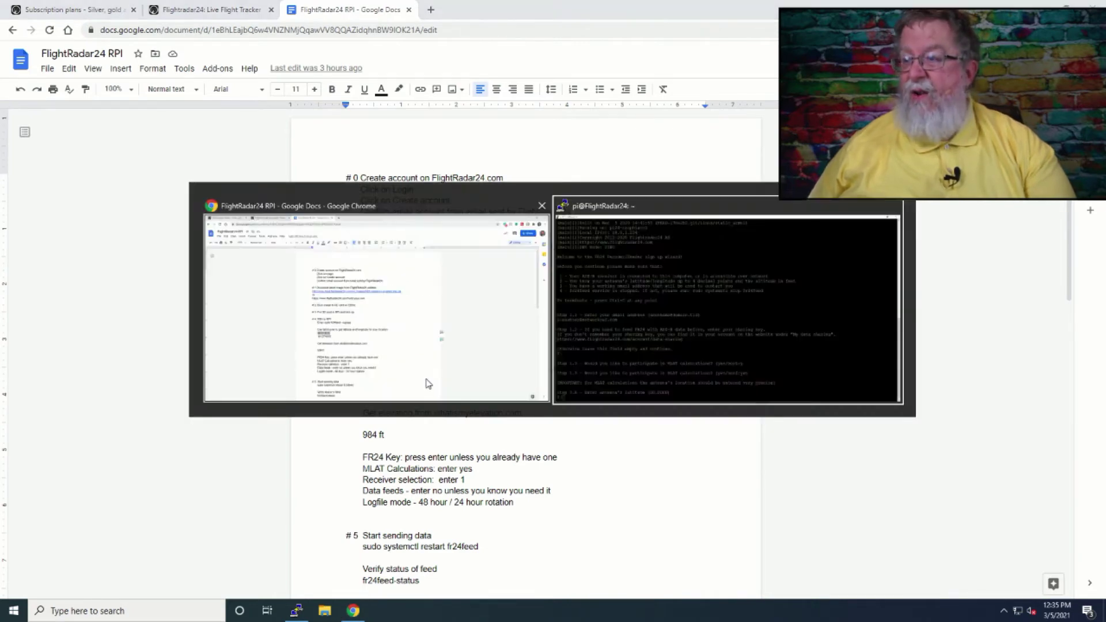
right_click(403, 453)
key("Return")
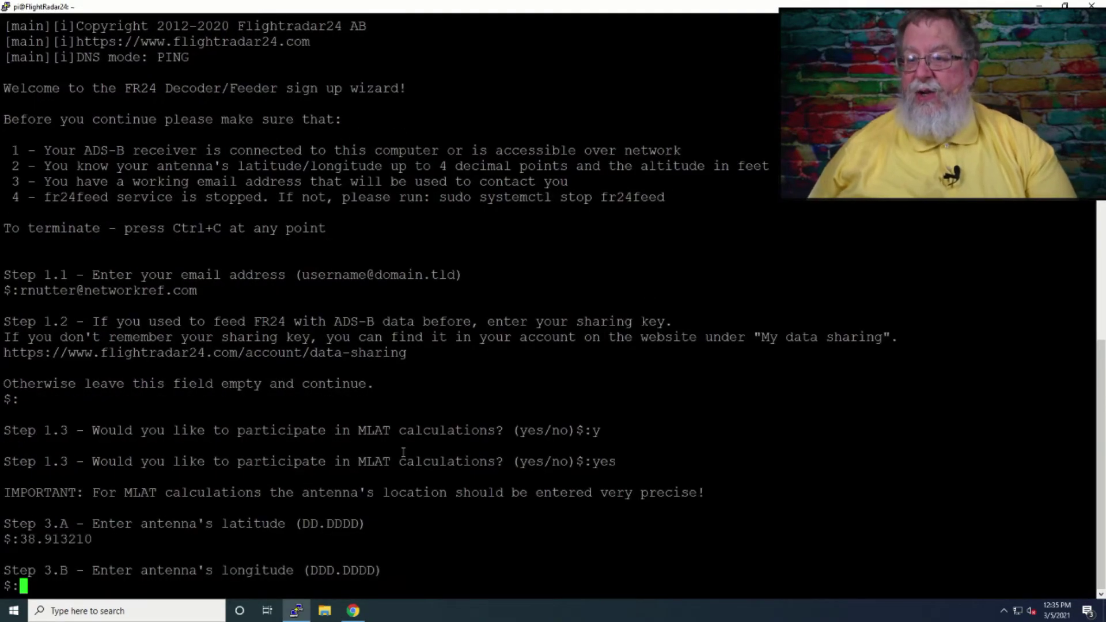
key("alt+Tab")
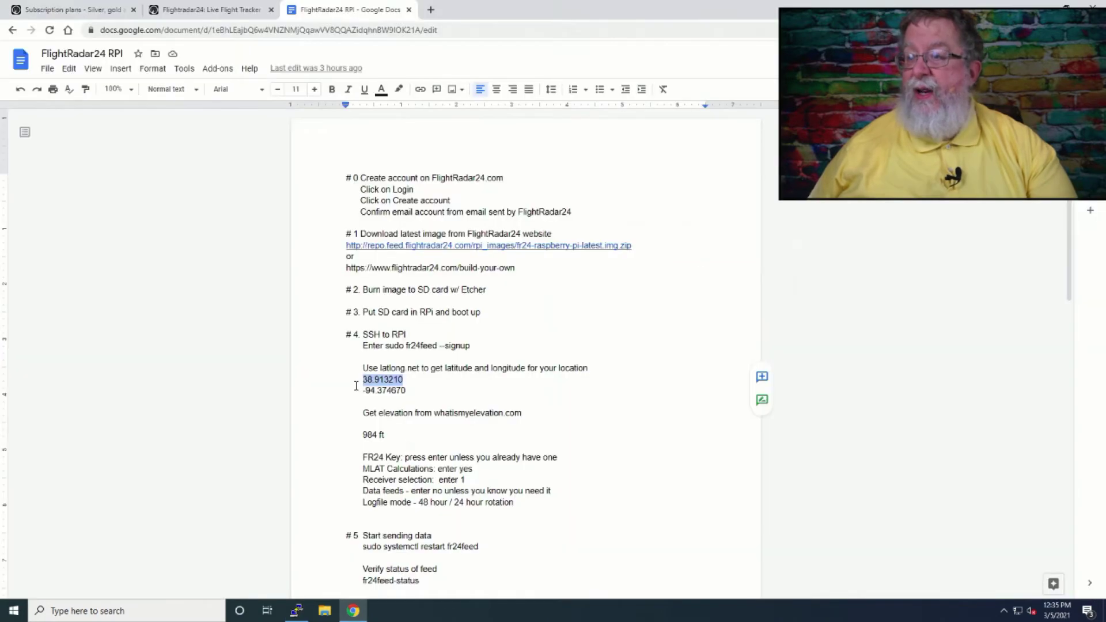
left_click_drag(362, 390, 406, 390)
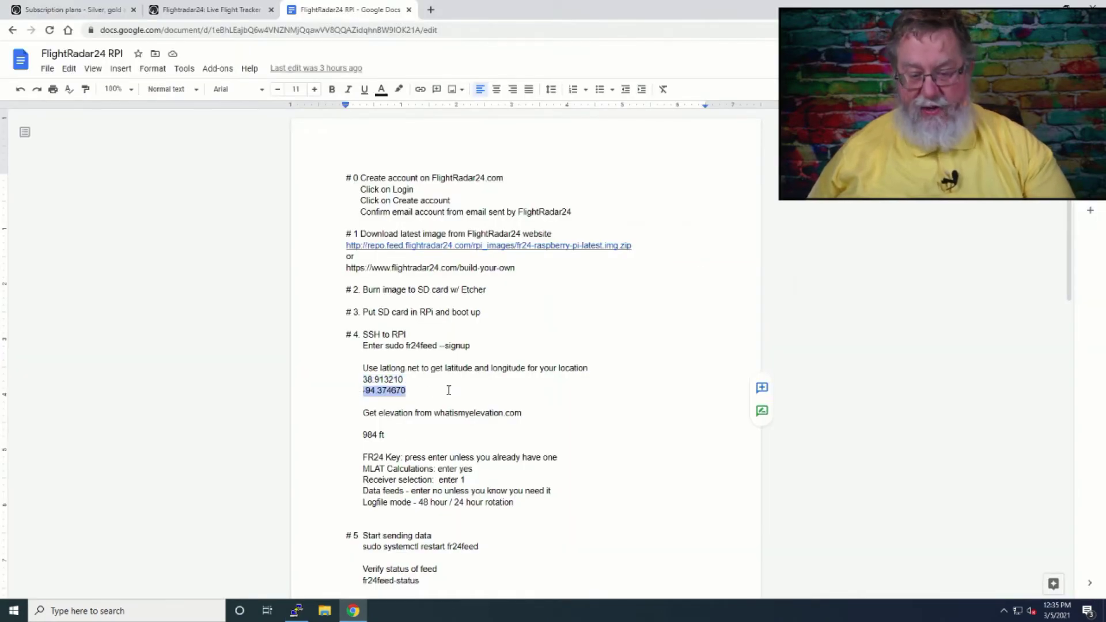
key("alt+Tab")
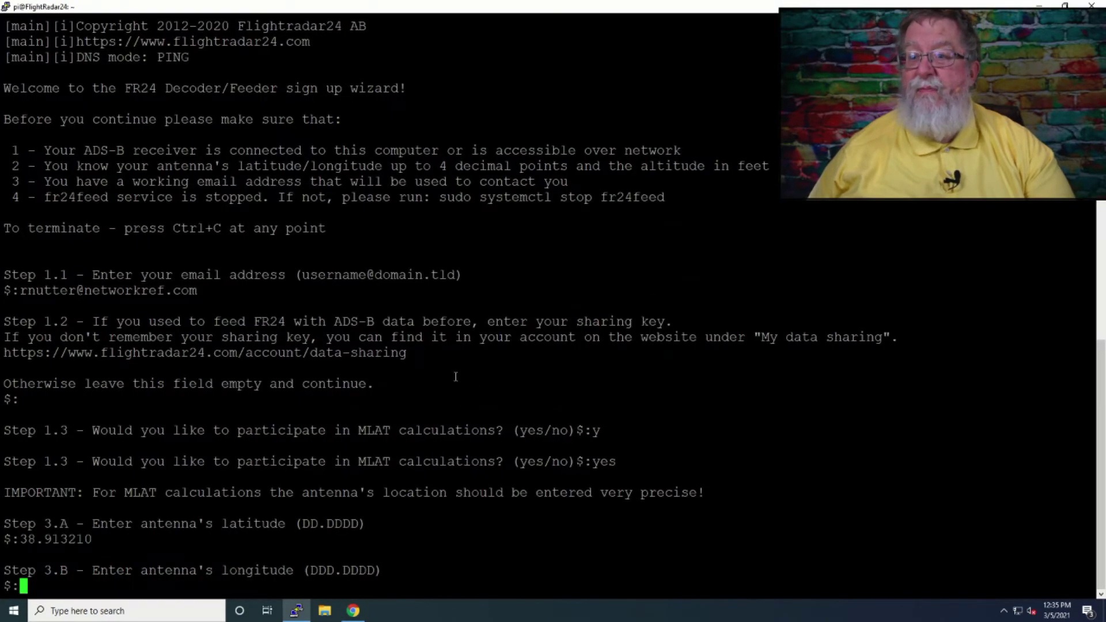
right_click(455, 376)
key("Return")
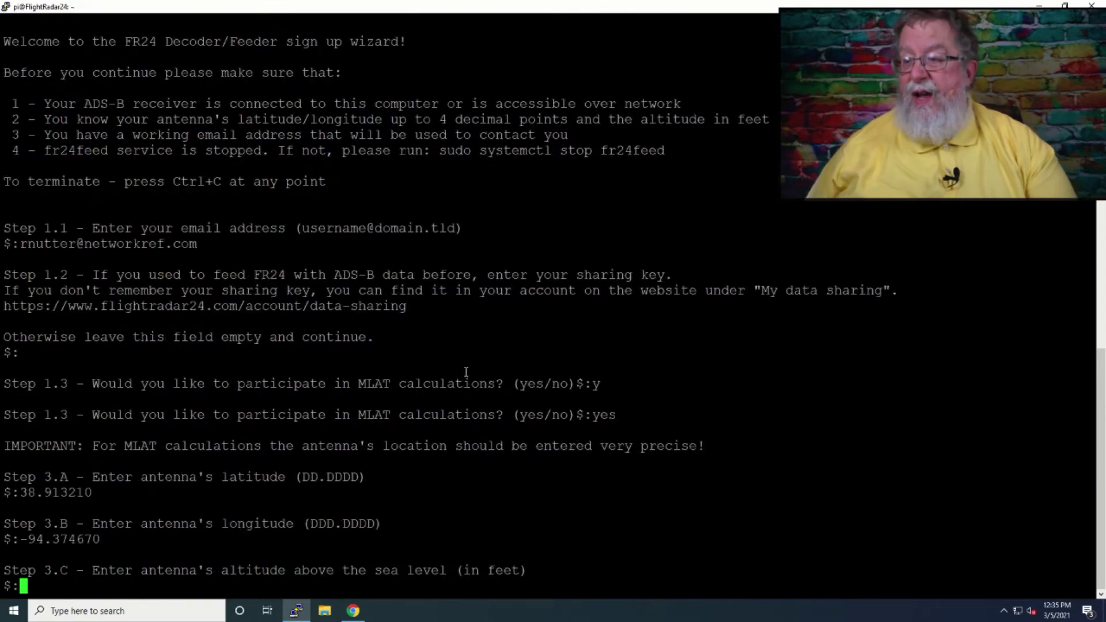
Paste the 984 ft antenna altitude from the notes into the wizard.
key("alt+Tab")
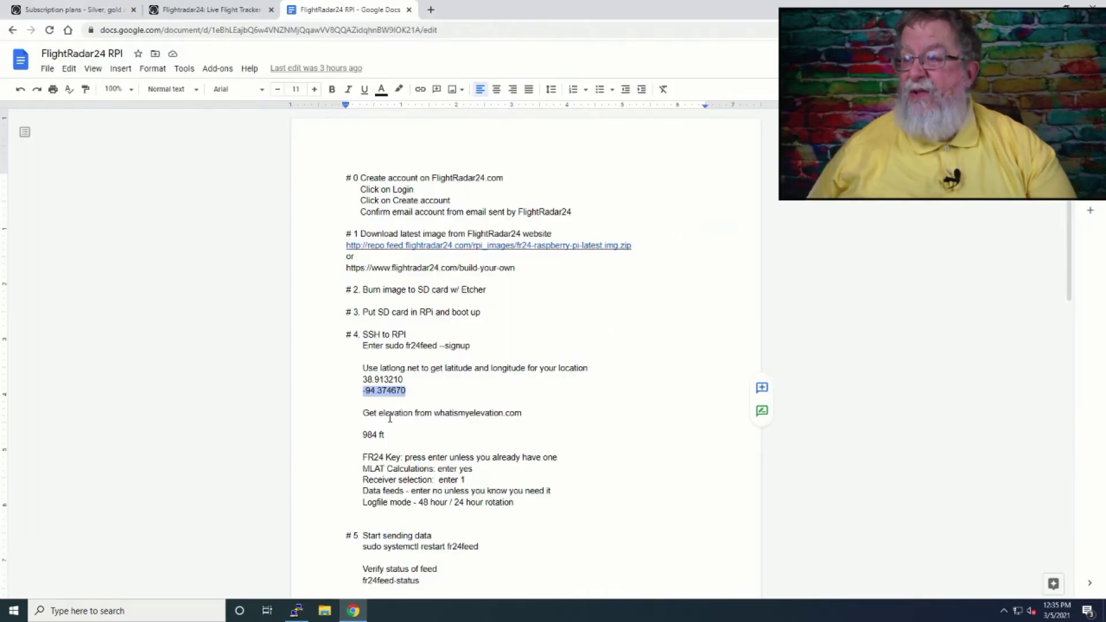
left_click_drag(377, 436, 362, 433)
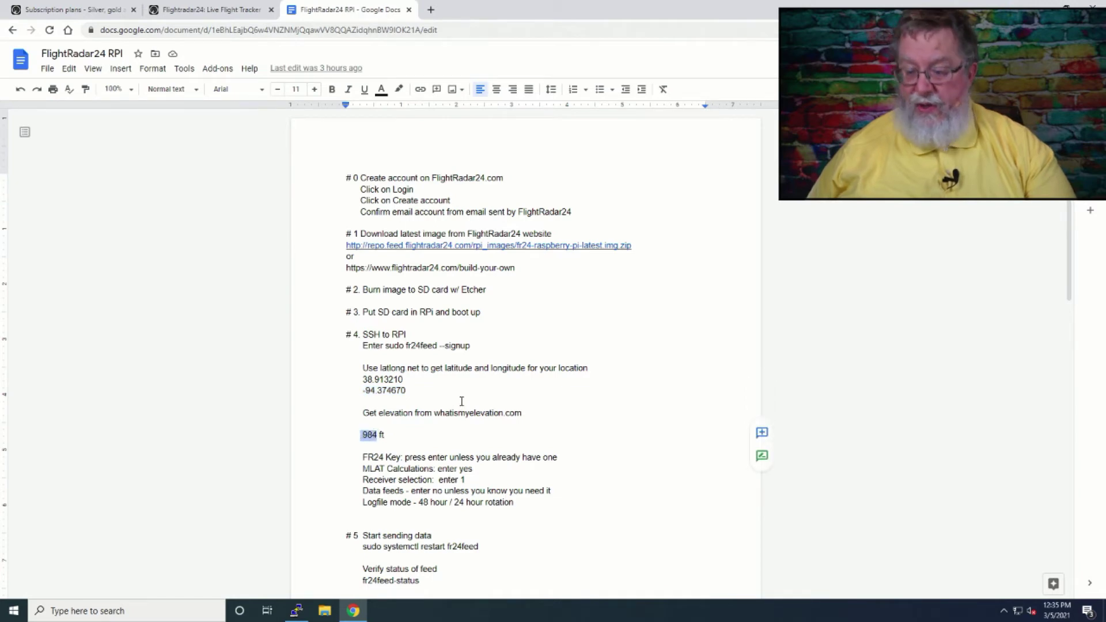
key("alt+Tab")
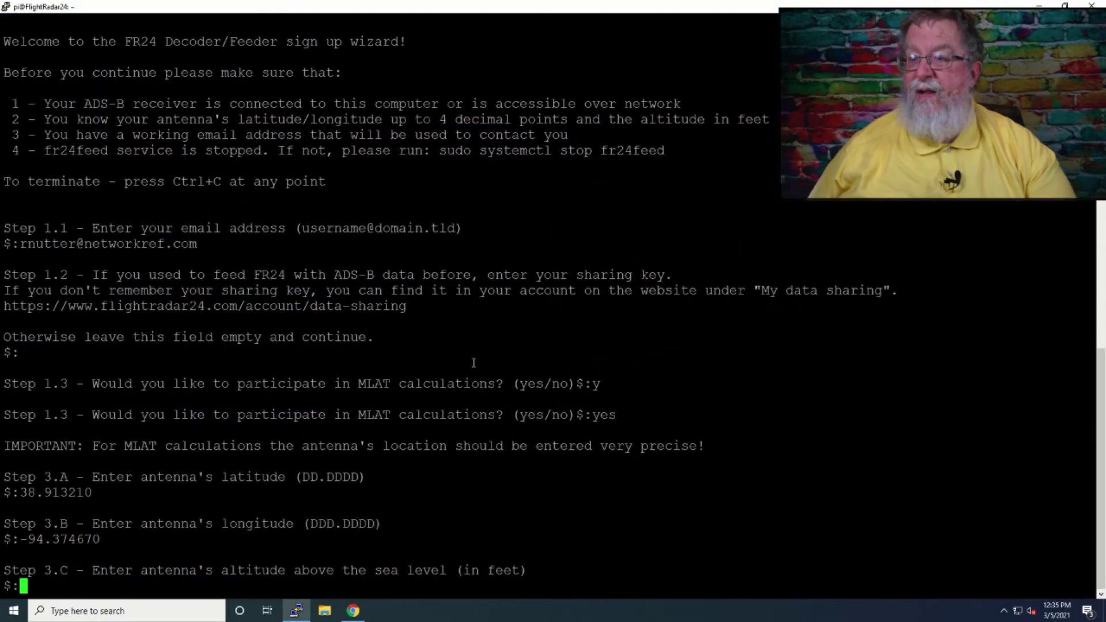
right_click(464, 336)
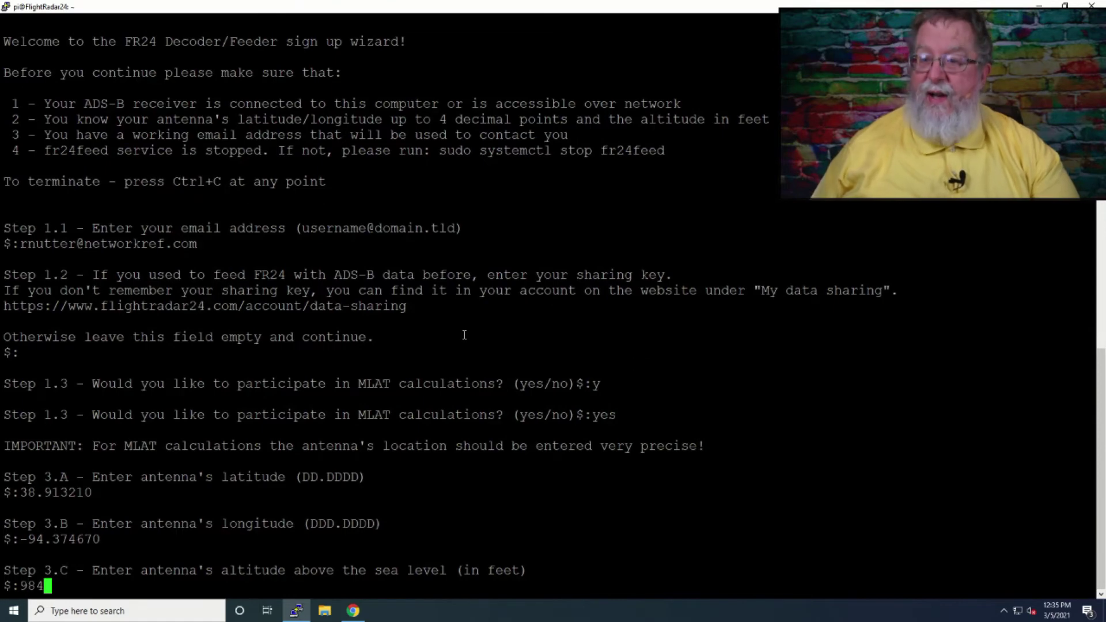
key("Return")
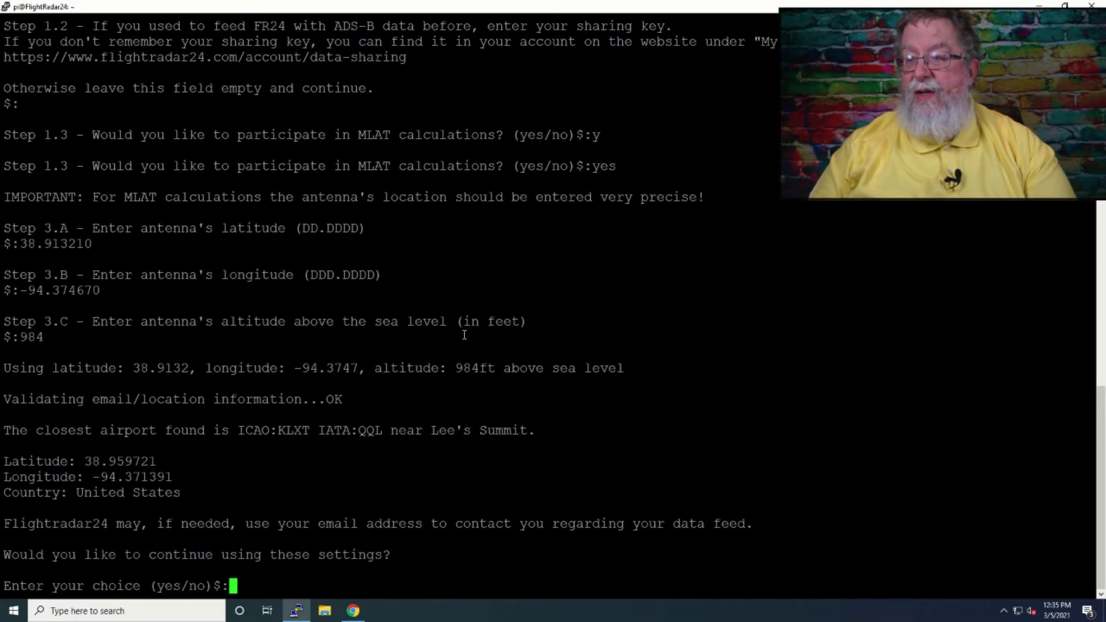
Confirm the location settings and leave the dump1090 arguments empty.
type("yes")
key("Return")
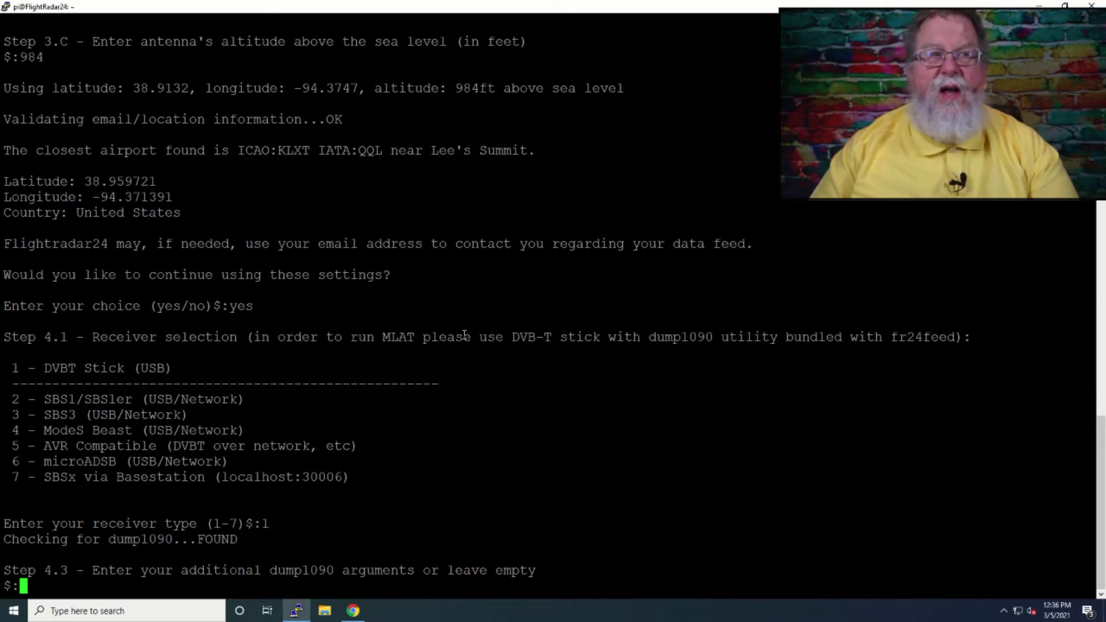
key("Return")
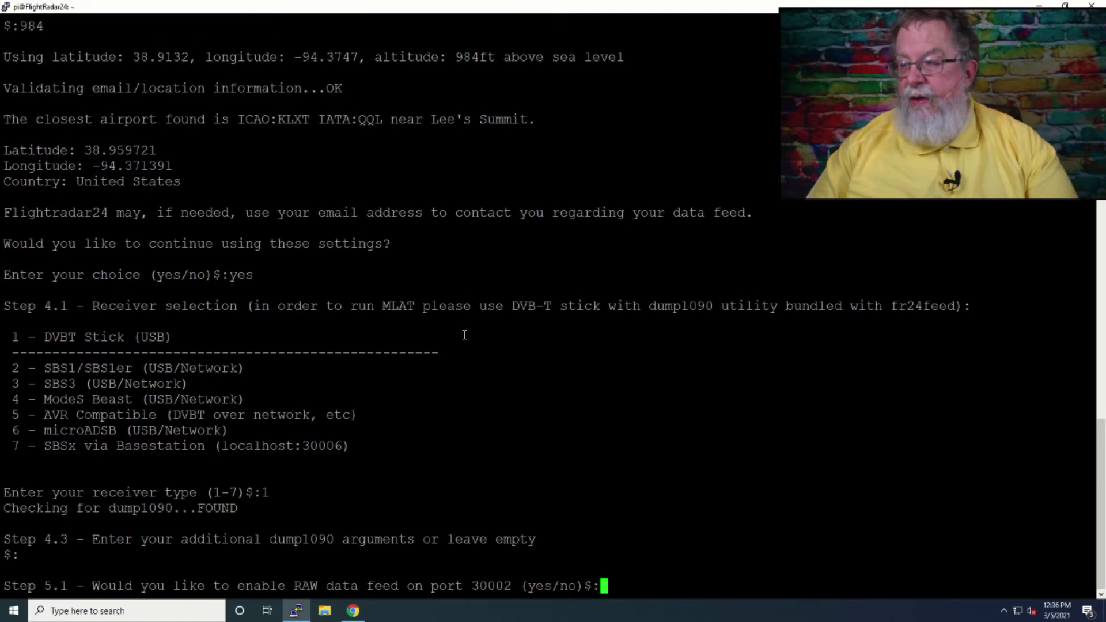
key("alt+Tab")
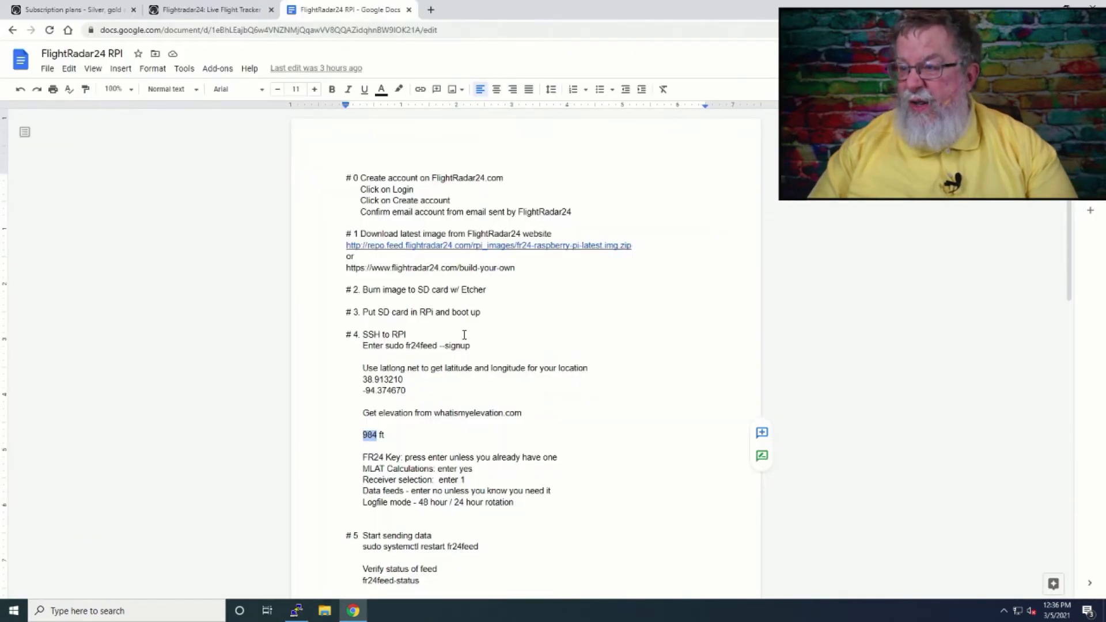
key("alt+Tab")
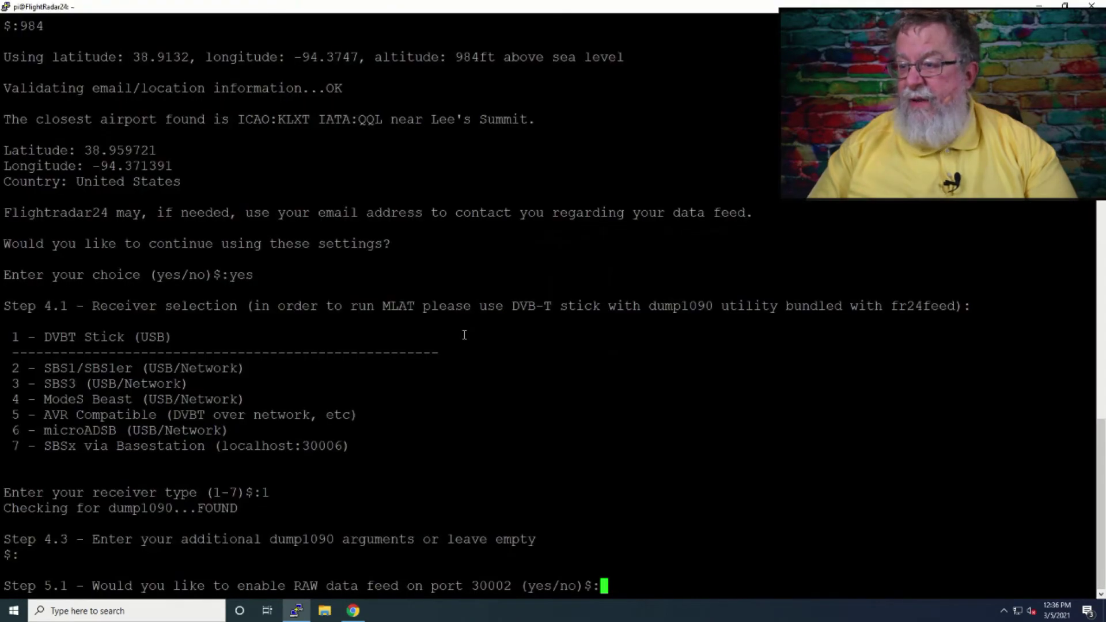
Enable the RAW and Basestation feeds and choose 48-hour logfile mode.
type("yes")
key("Return")
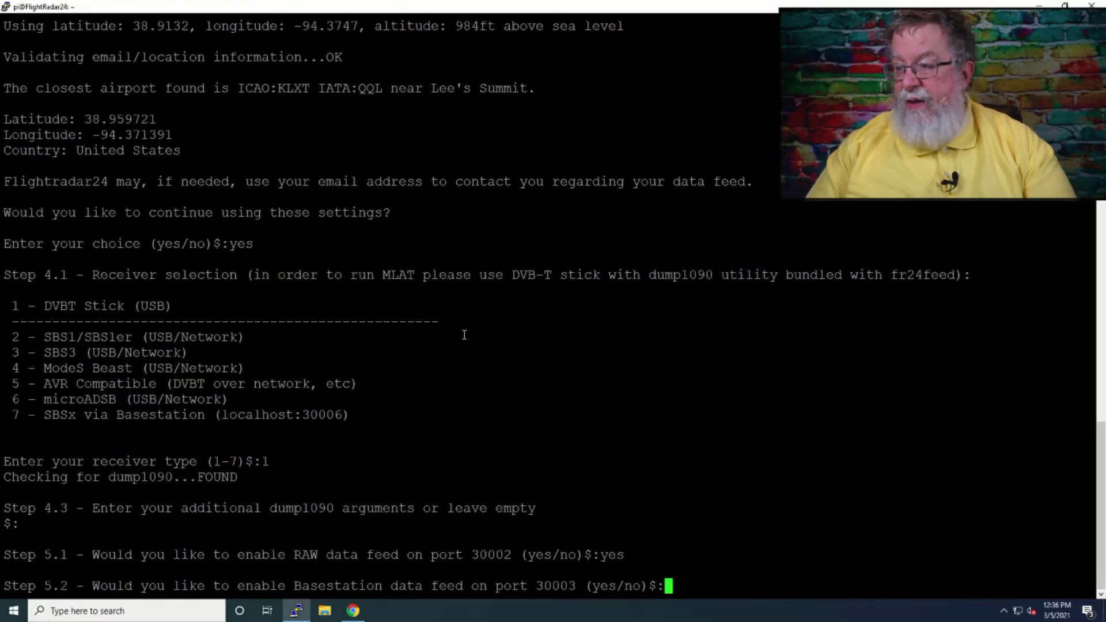
type("yes")
key("Return")
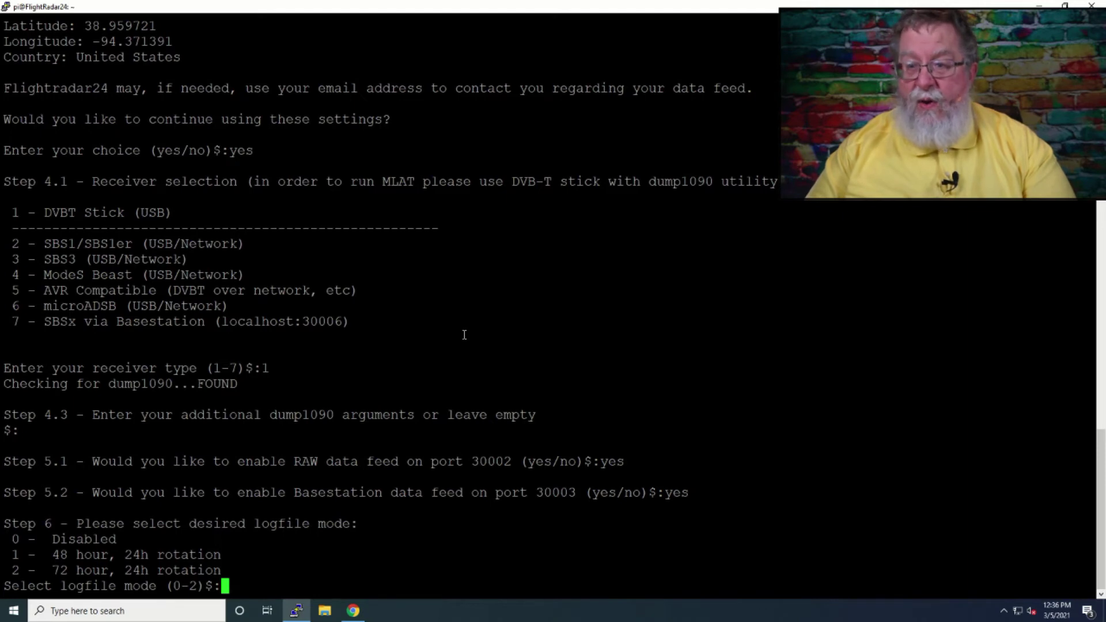
type("1")
key("Return")
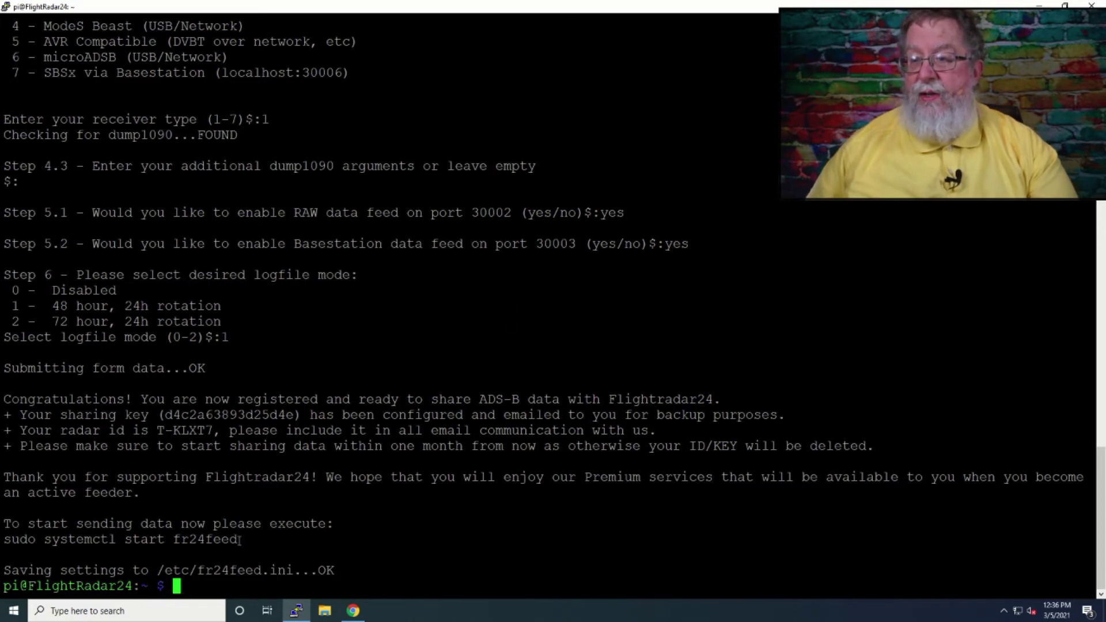
Start the service with sudo systemctl start fr24feed.
left_click_drag(239, 541, 10, 540)
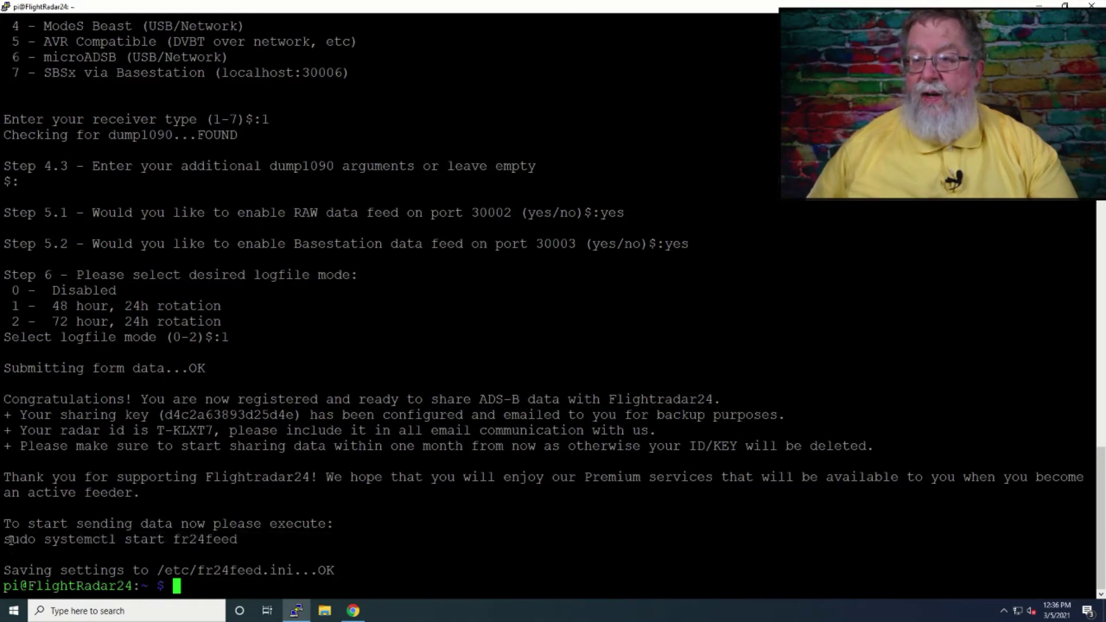
right_click(7, 540)
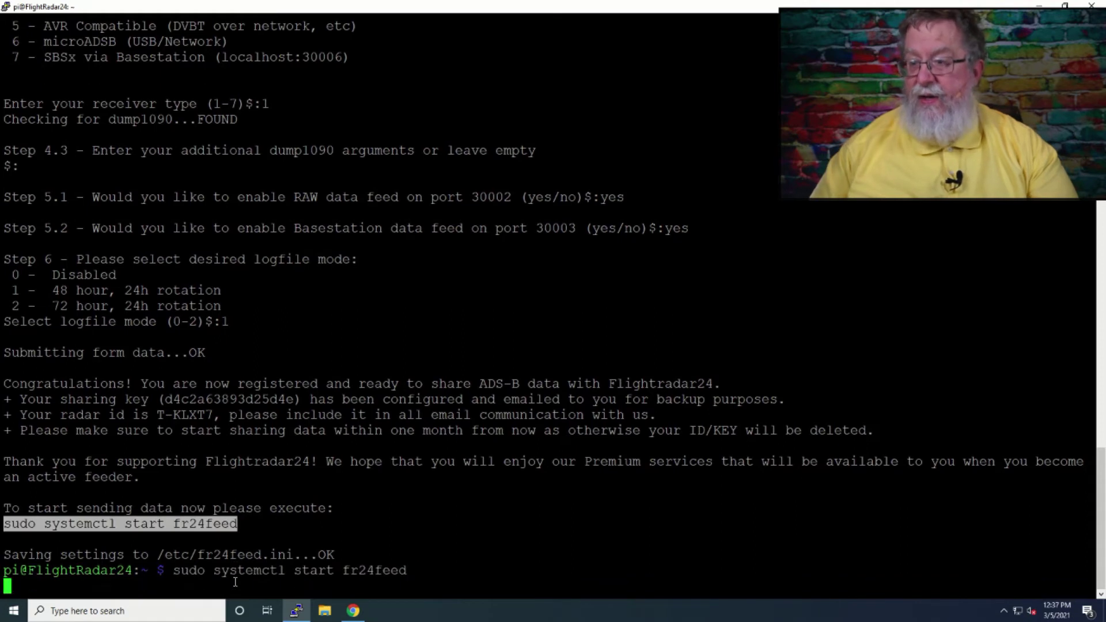
key("Return")
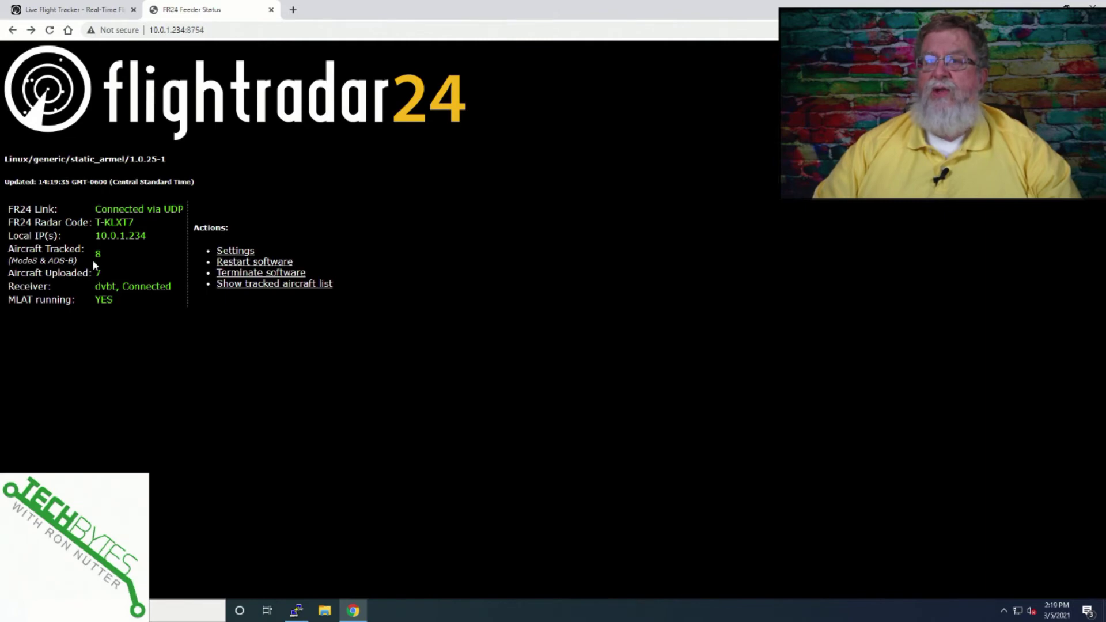
Show the tracked aircraft list, reloading and reopening it until live positions appear.
left_click(232, 290)
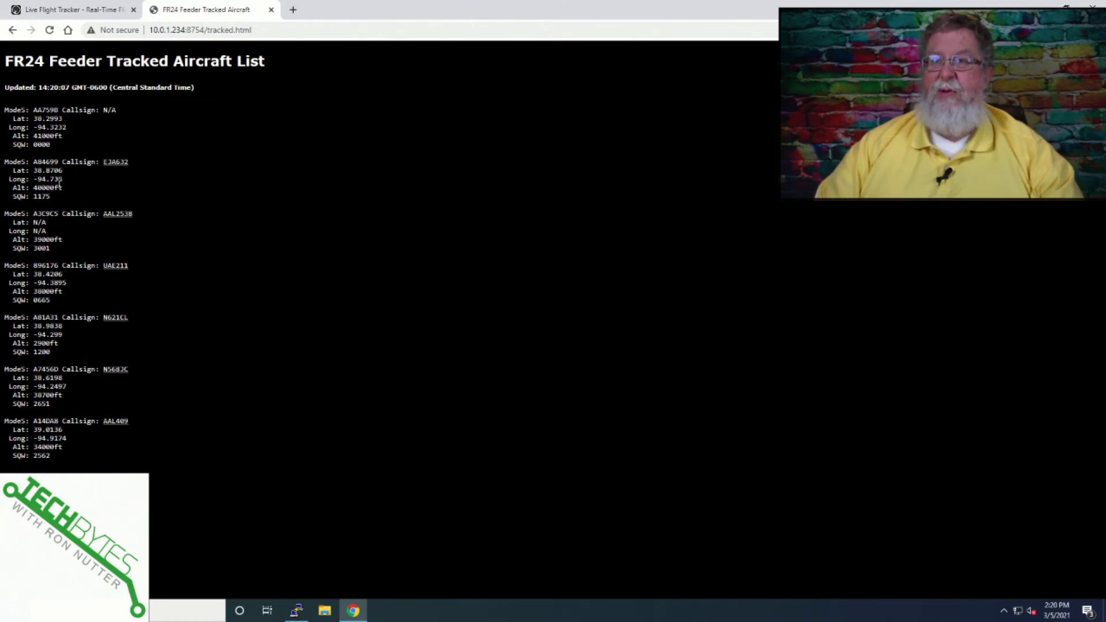
left_click(50, 30)
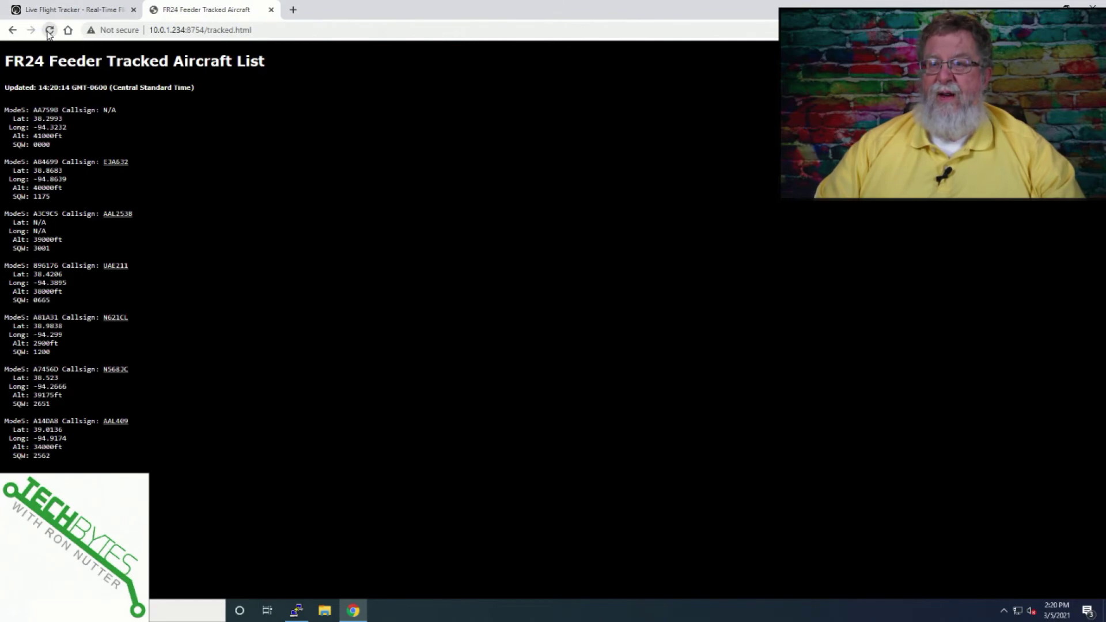
left_click(13, 30)
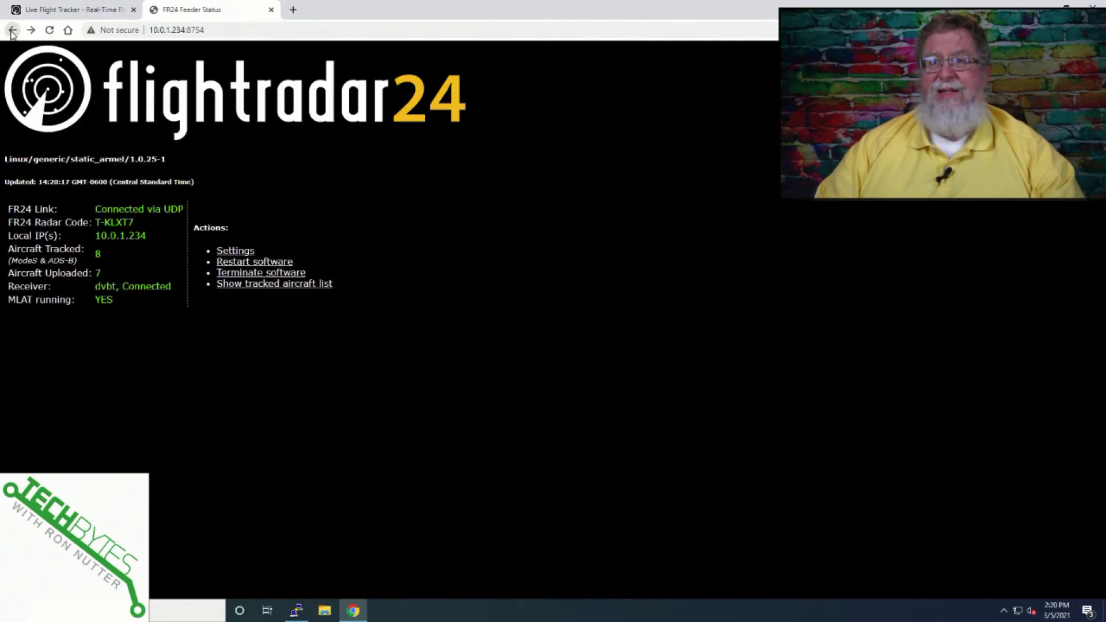
left_click(244, 285)
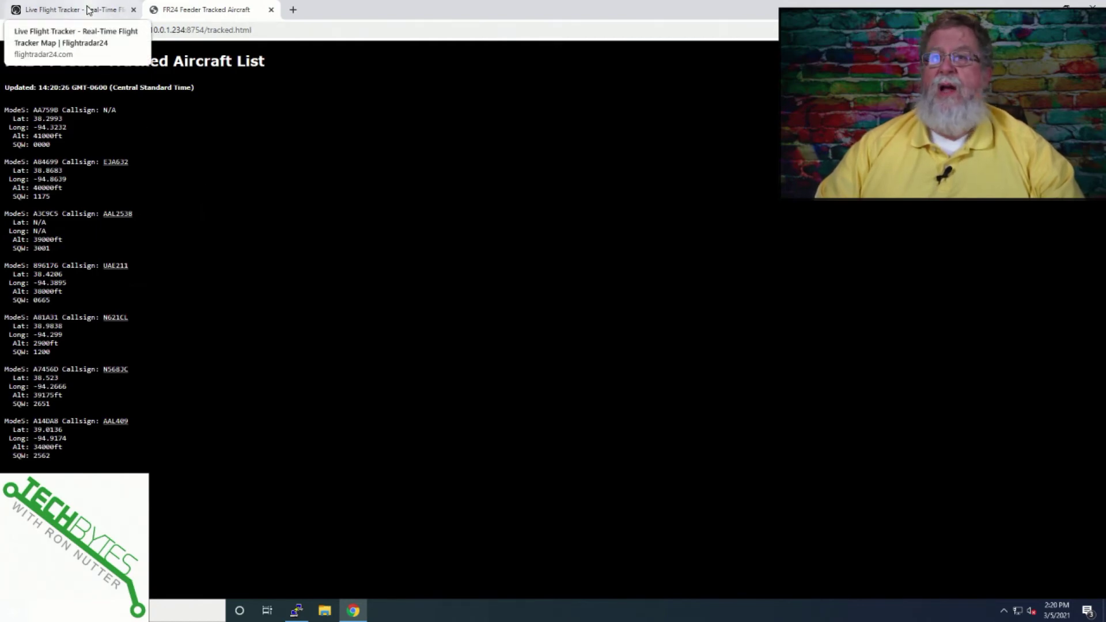
Go to My data sharing and open statistics for the Online radar T-KLXT7.
left_click(88, 10)
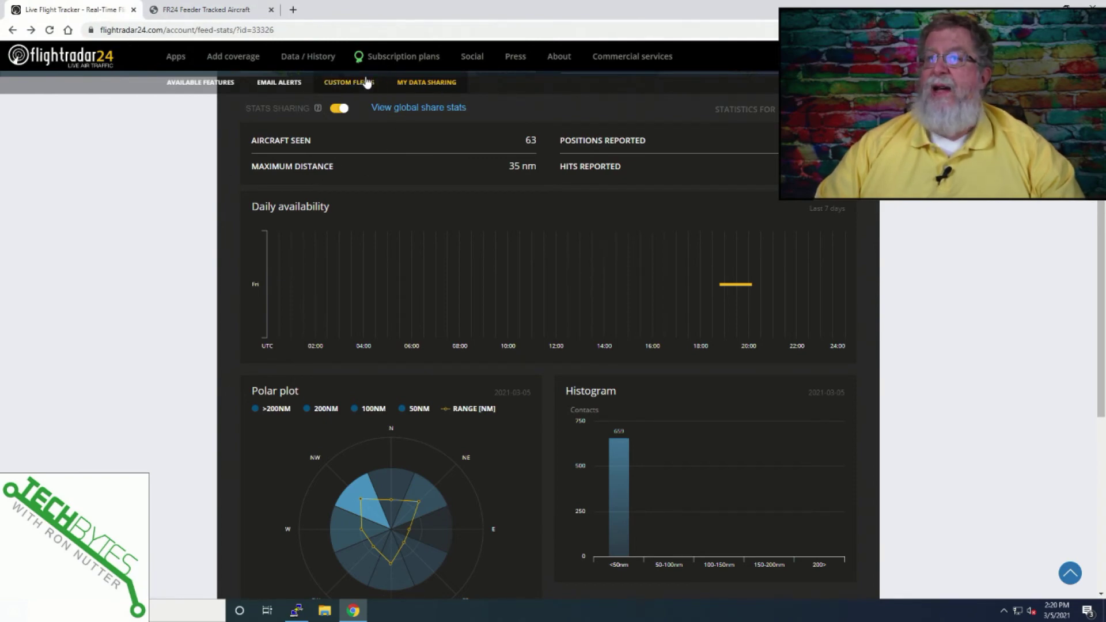
mouse_move(320, 63)
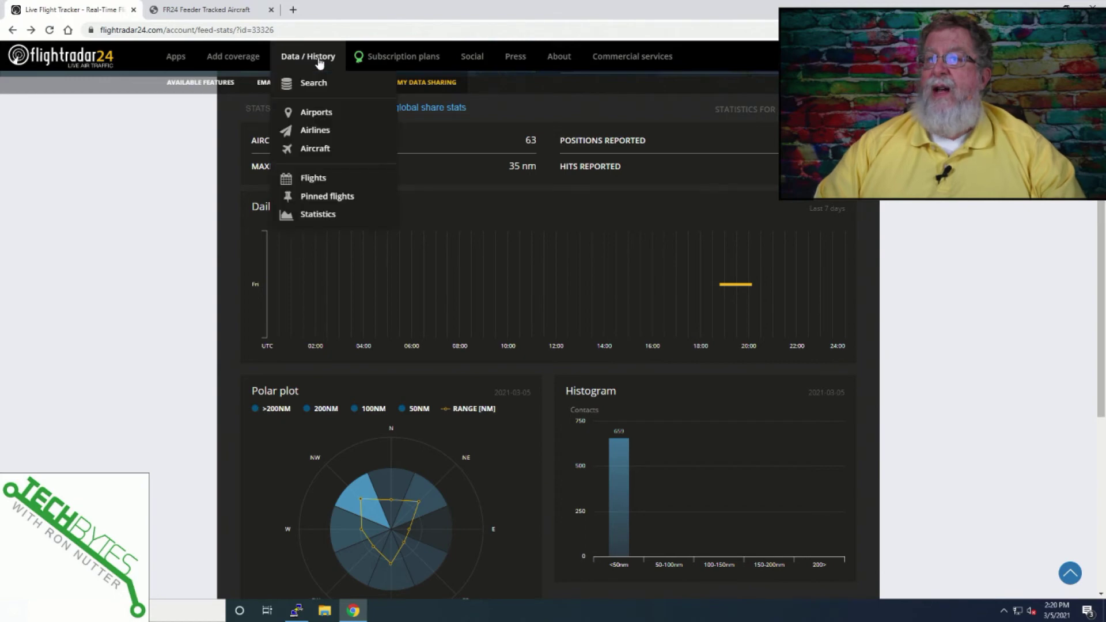
left_click(321, 215)
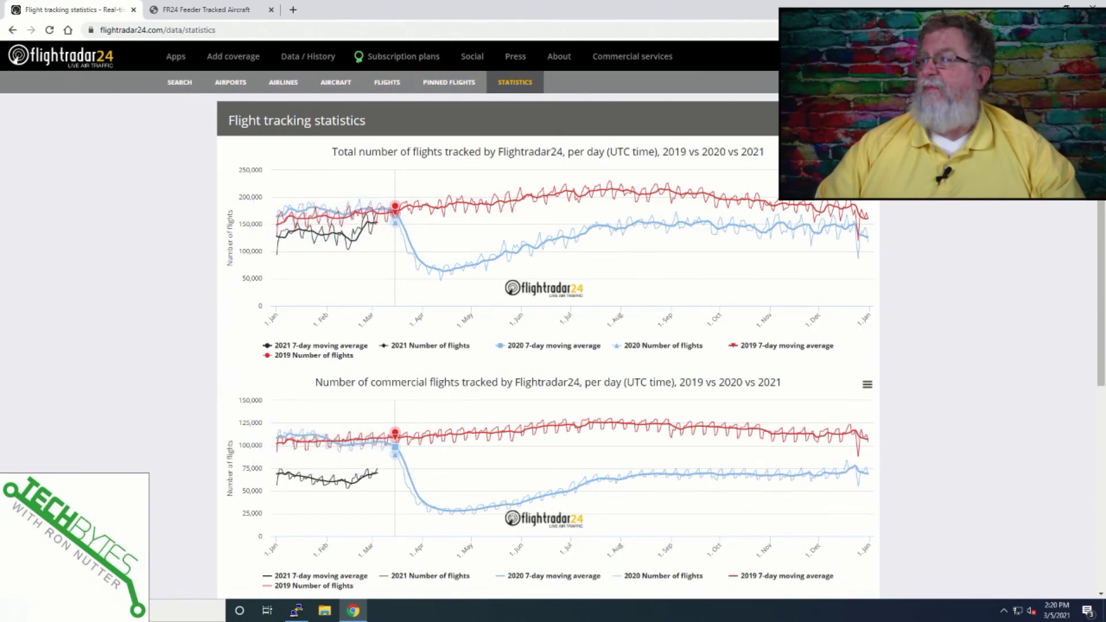
mouse_move(1014, 56)
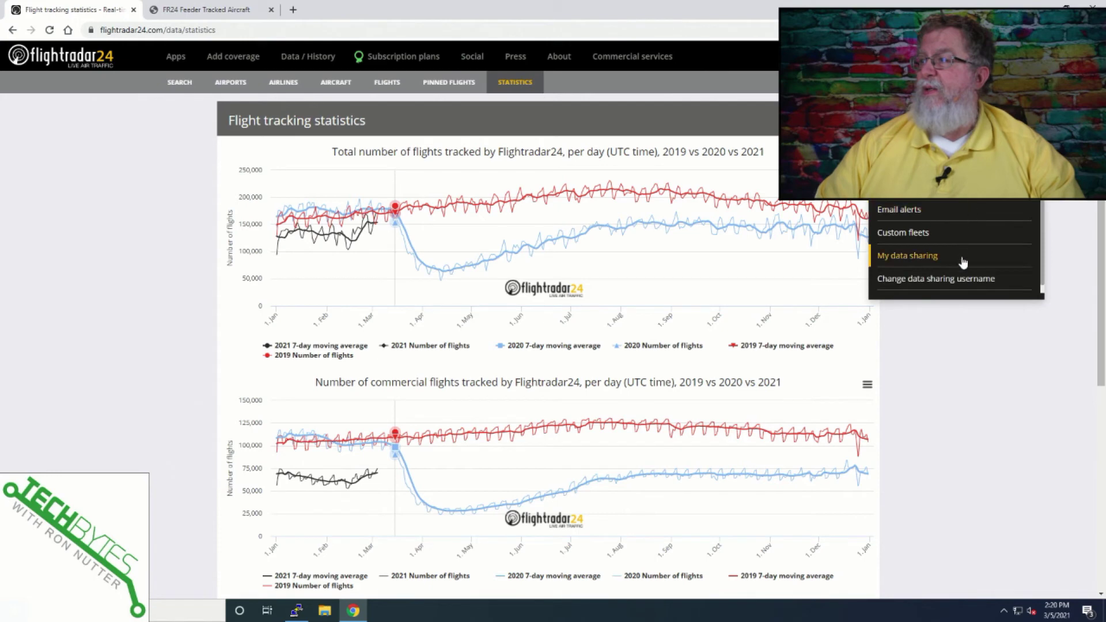
left_click(939, 257)
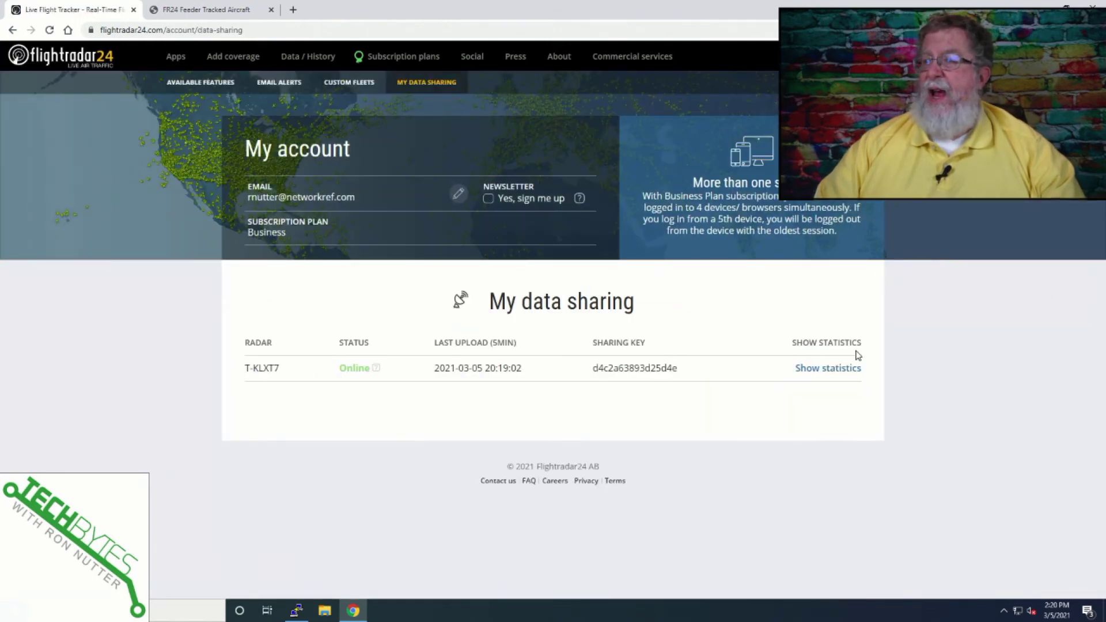
mouse_move(1014, 56)
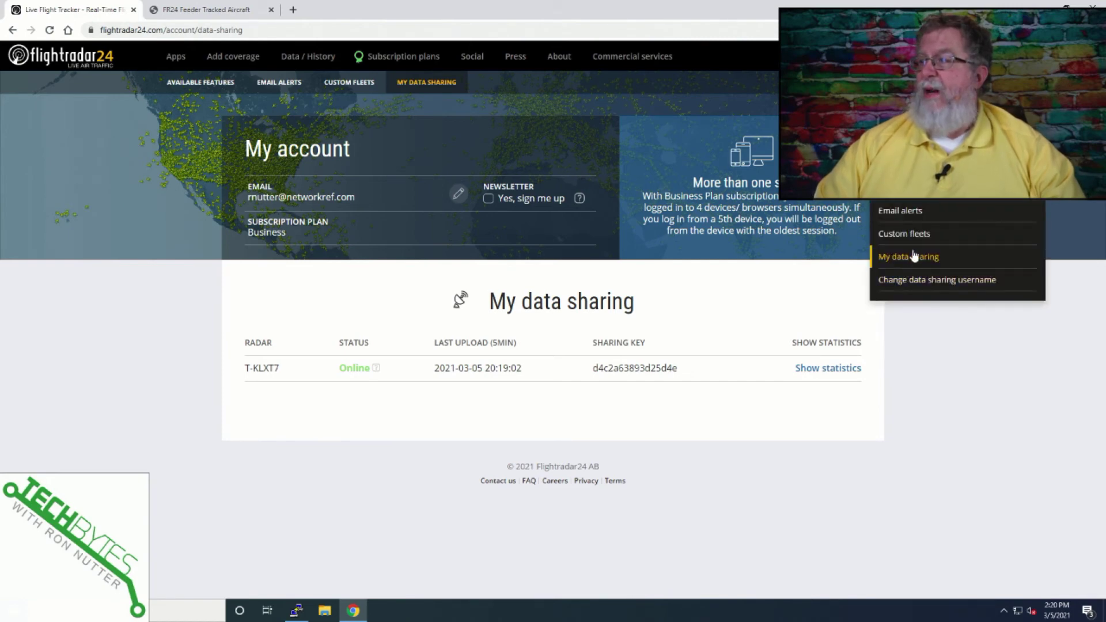
left_click(847, 370)
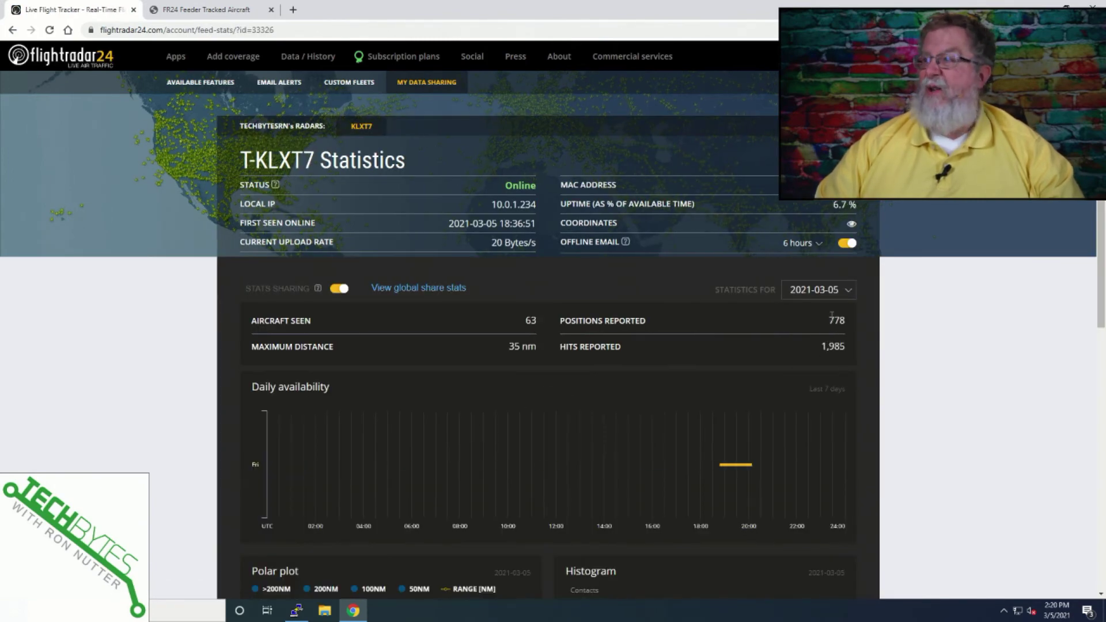
scroll(883, 301, "down", 3)
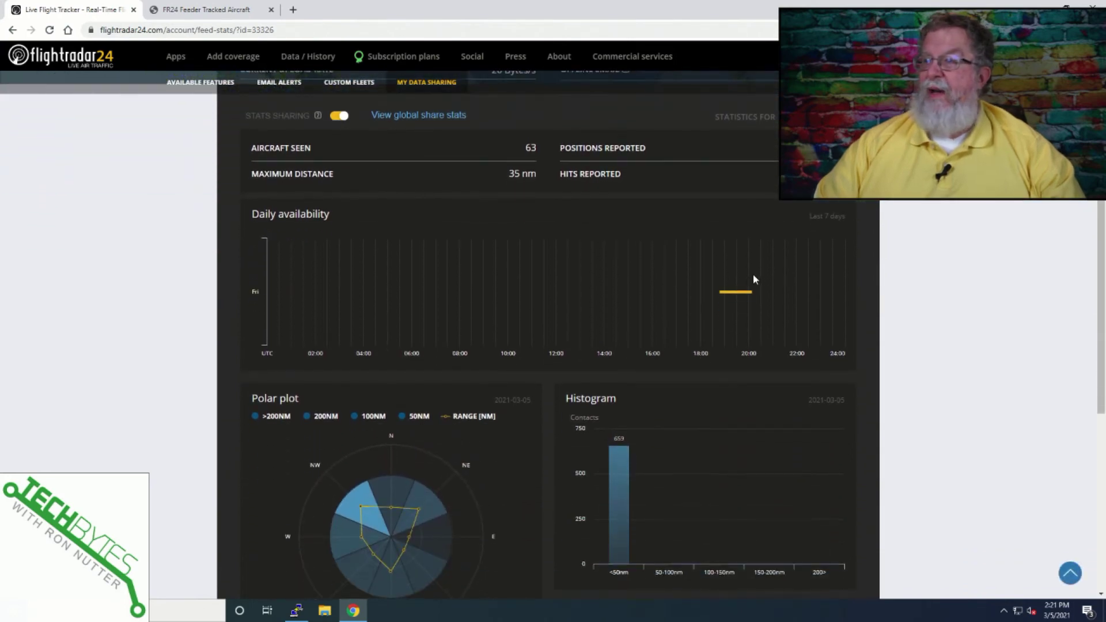
mouse_move(727, 293)
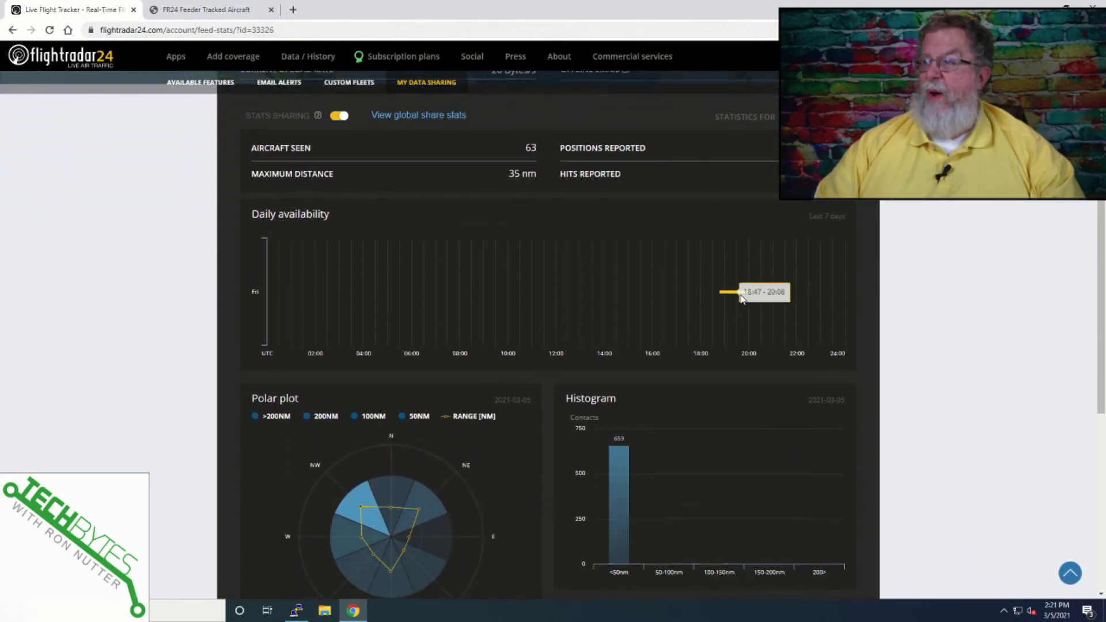
scroll(727, 302, "down", 2)
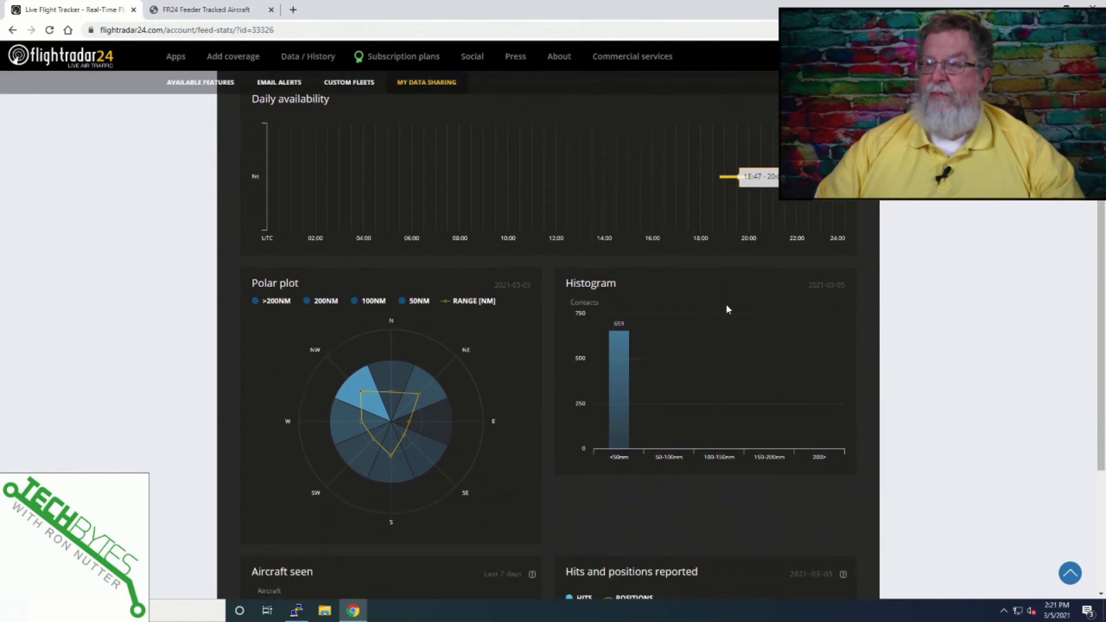
mouse_move(391, 391)
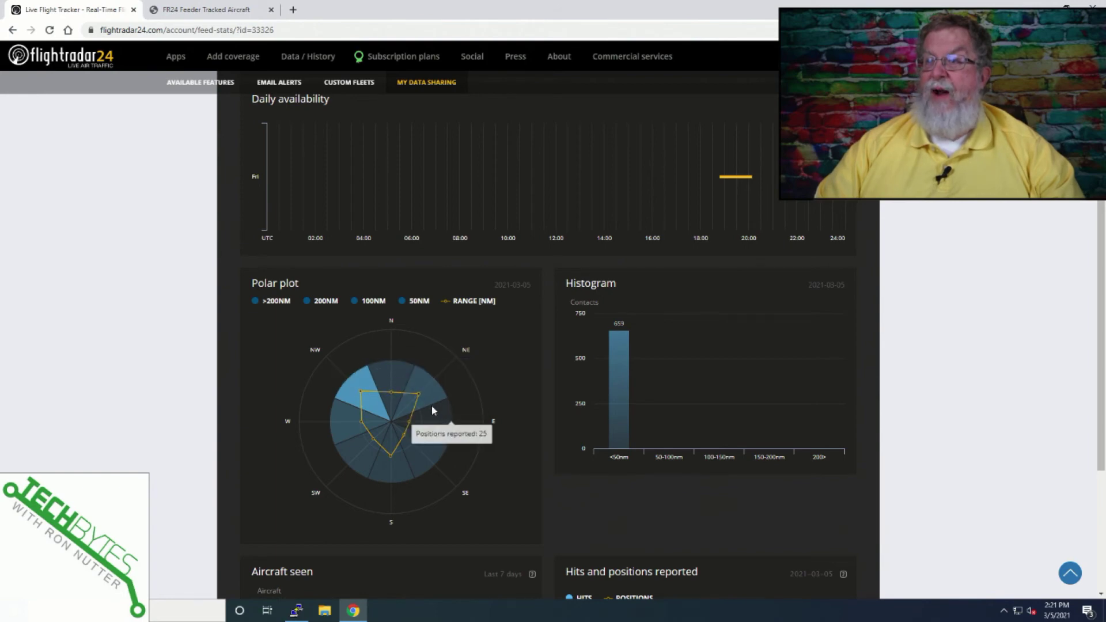
mouse_move(421, 408)
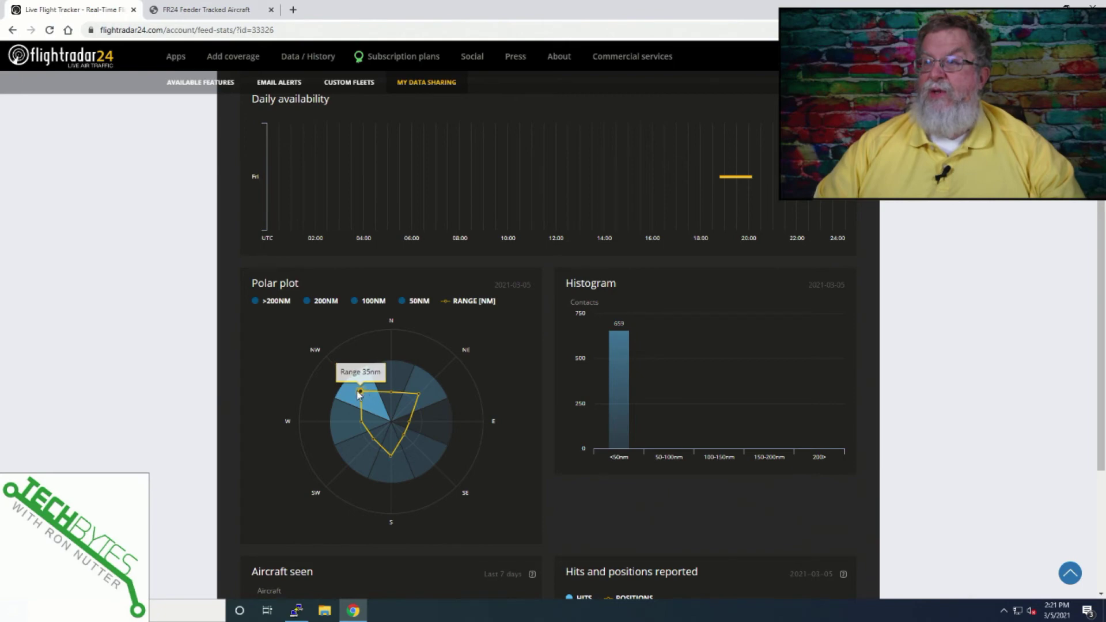
mouse_move(392, 454)
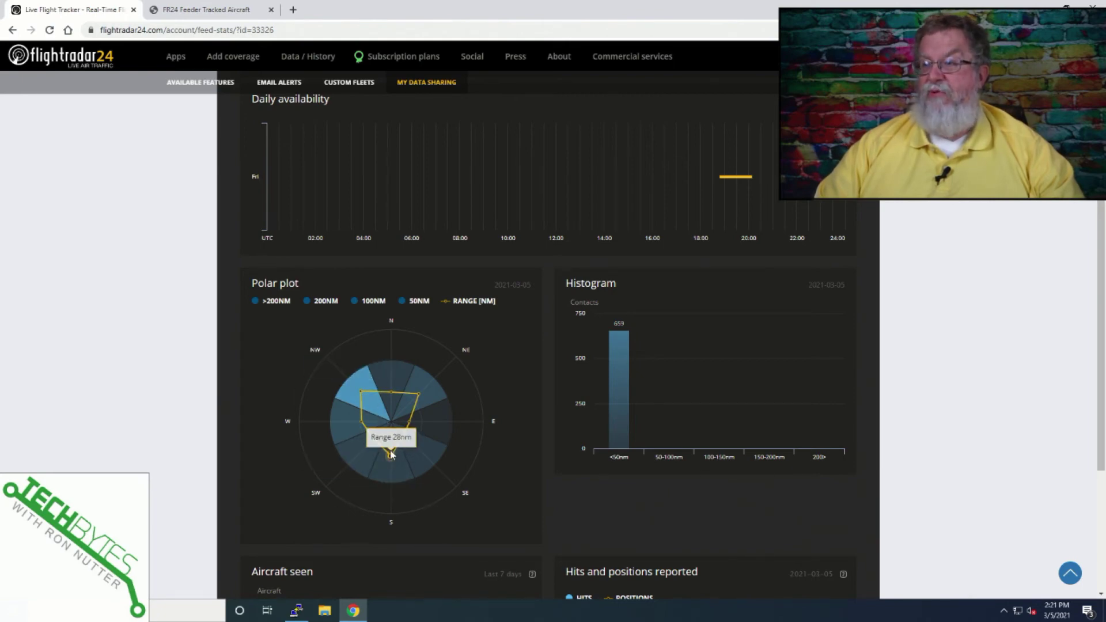
mouse_move(613, 388)
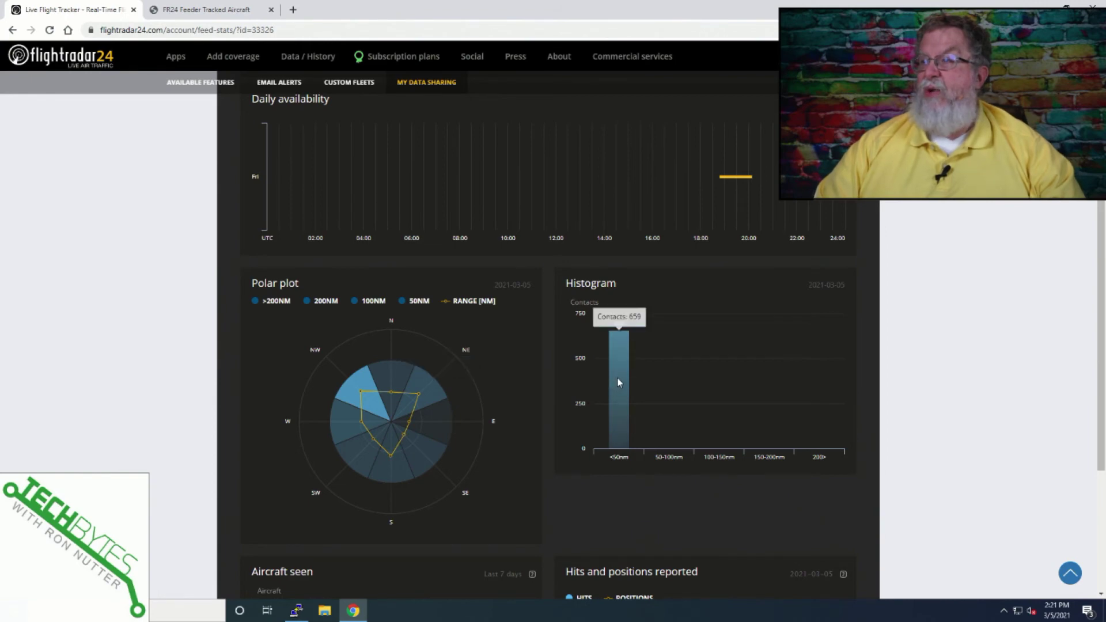
scroll(618, 380, "down", 4)
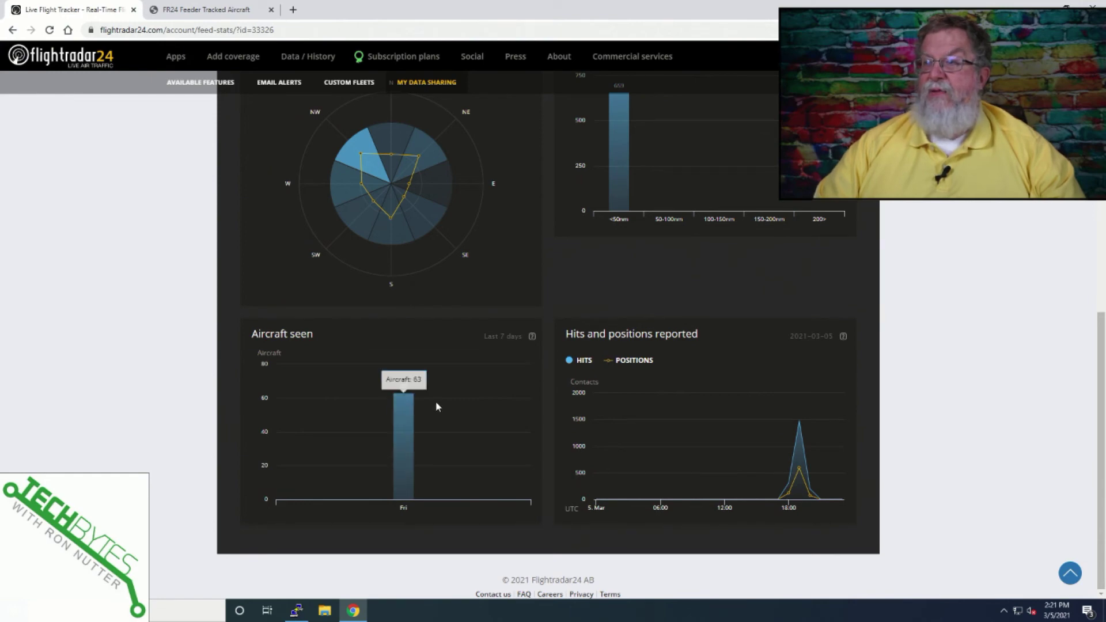
mouse_move(804, 441)
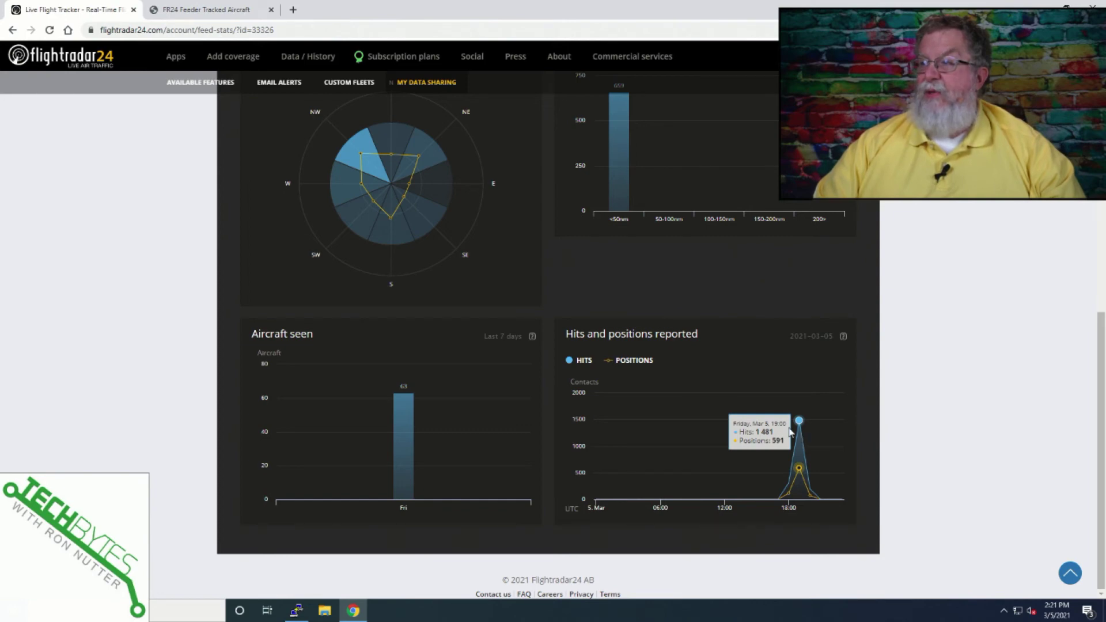
scroll(676, 440, "up", 4)
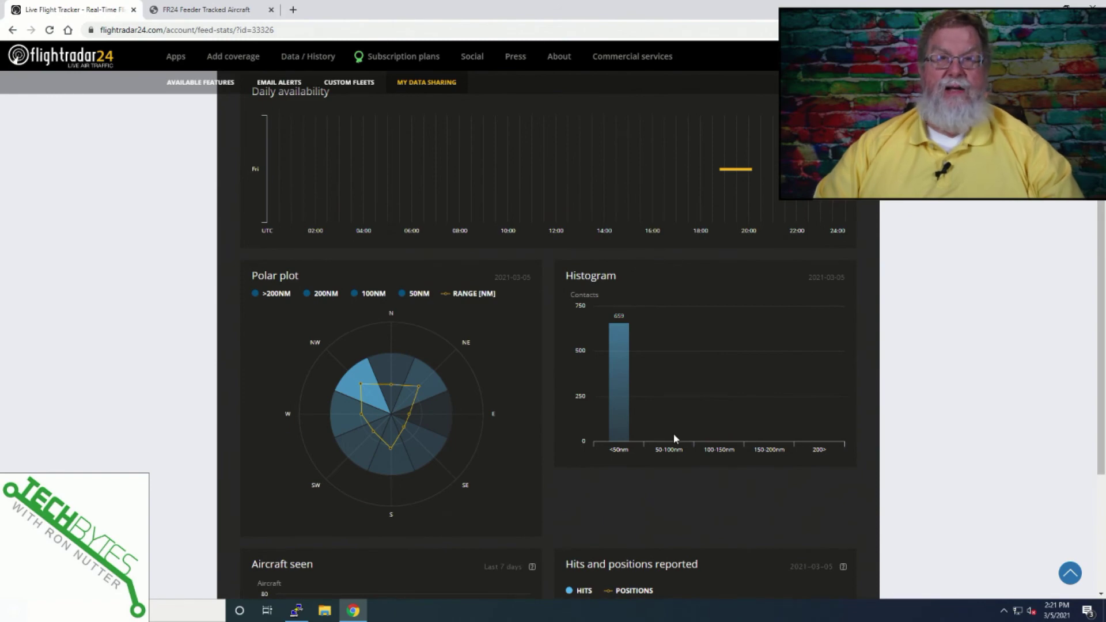
Load flightradar24.com in a new browser tab.
left_click(295, 9)
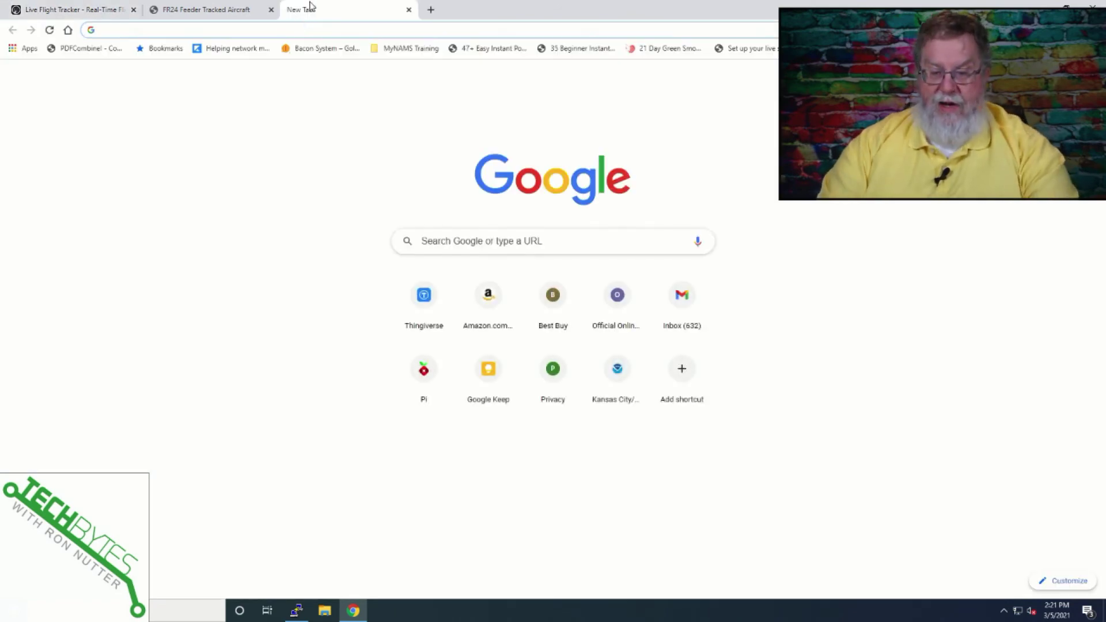
type("flight")
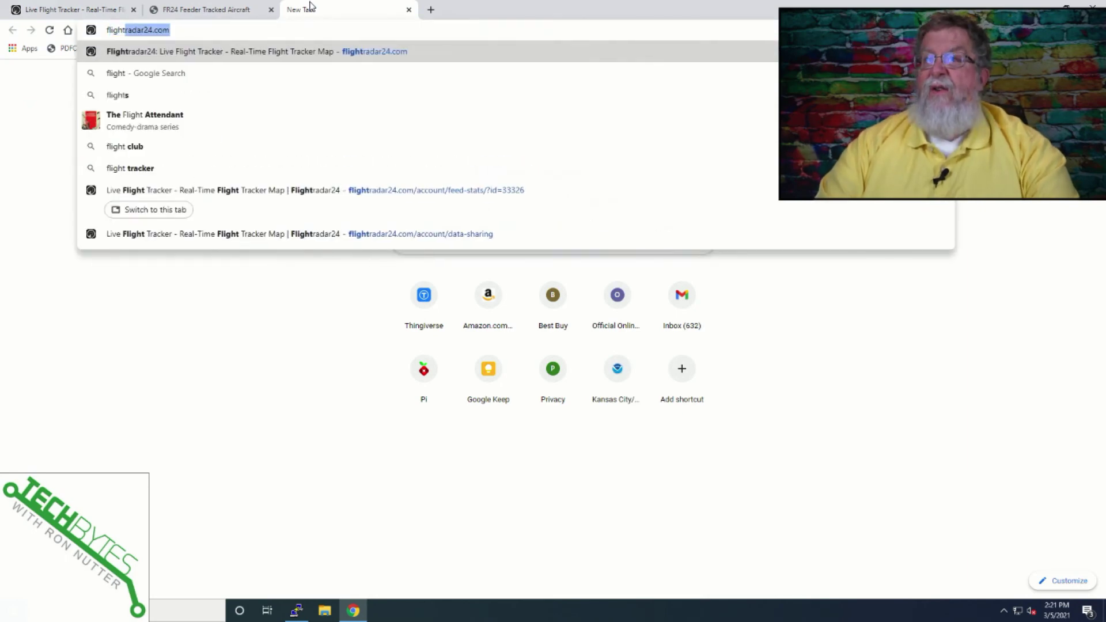
key("Return")
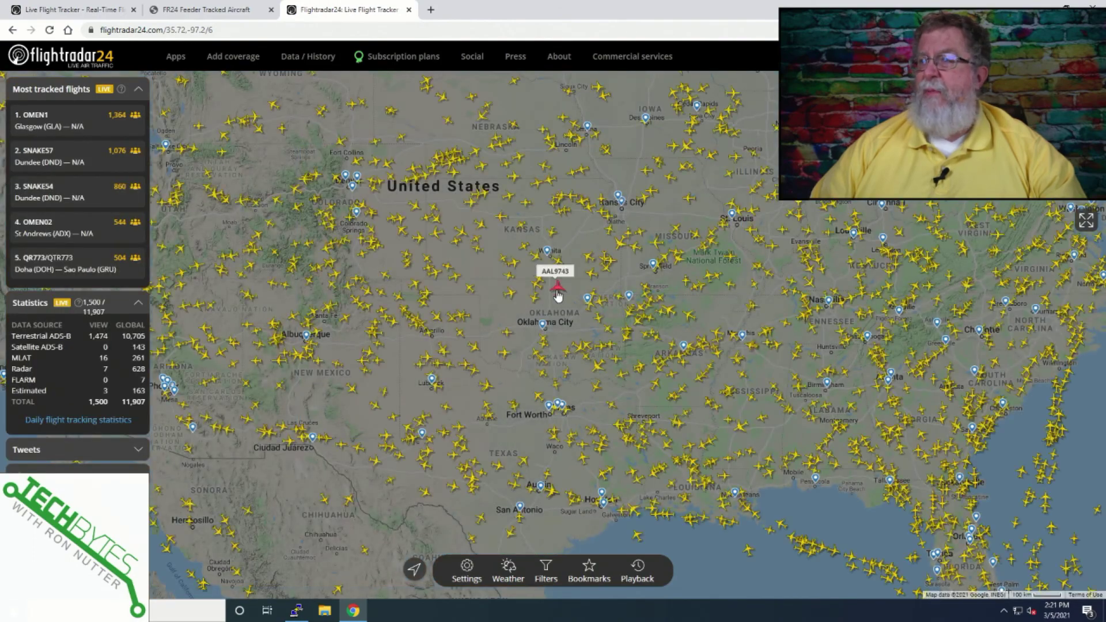
Zoom and pan the live map to Kansas City and Lee's Summit.
scroll(556, 289, "up", 3)
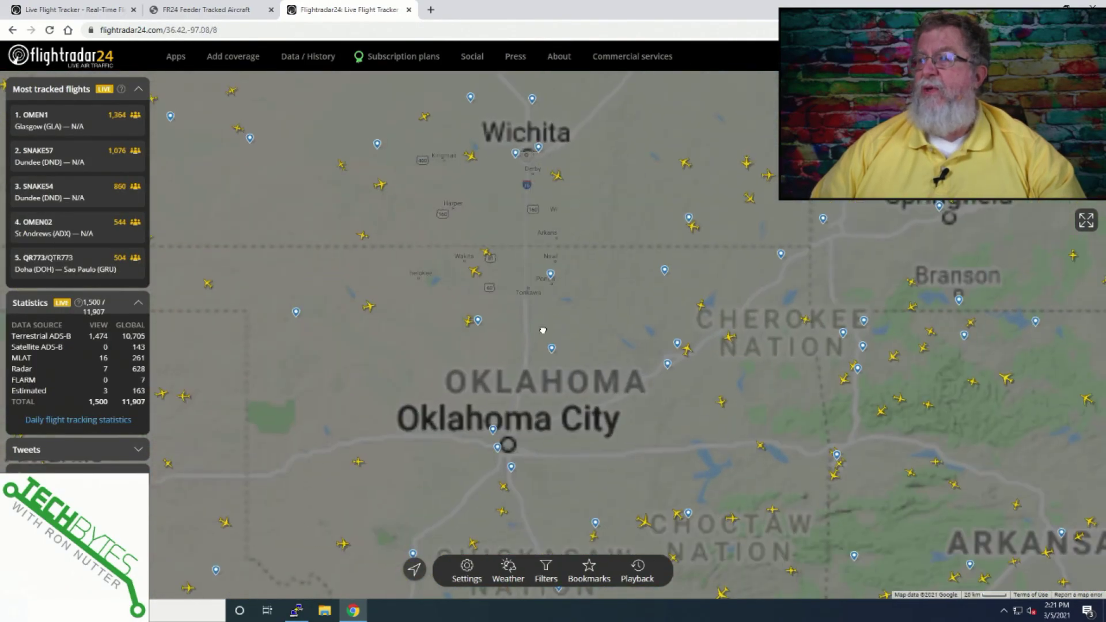
left_click_drag(543, 328, 513, 340)
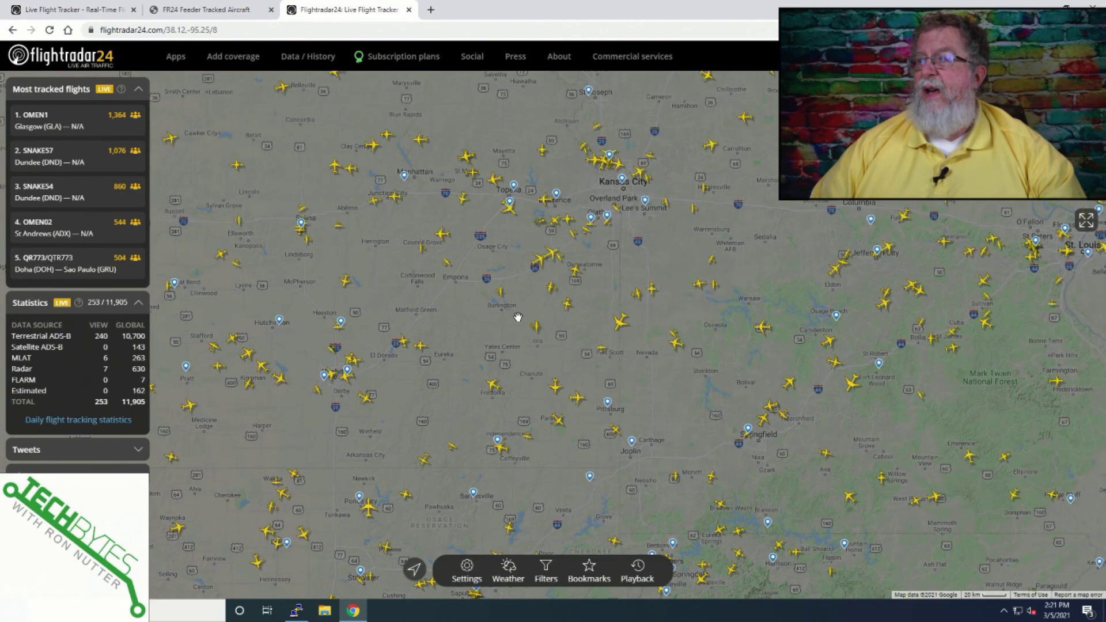
scroll(519, 314, "up", 2)
left_click_drag(586, 306, 445, 487)
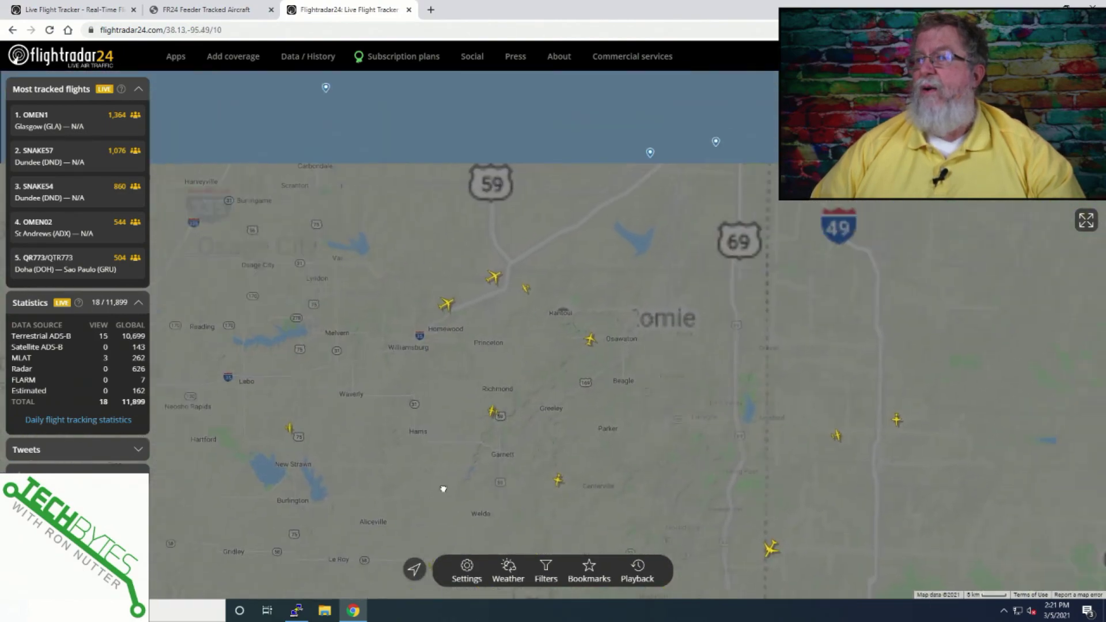
left_click_drag(623, 242, 499, 377)
scroll(571, 329, "down", 2)
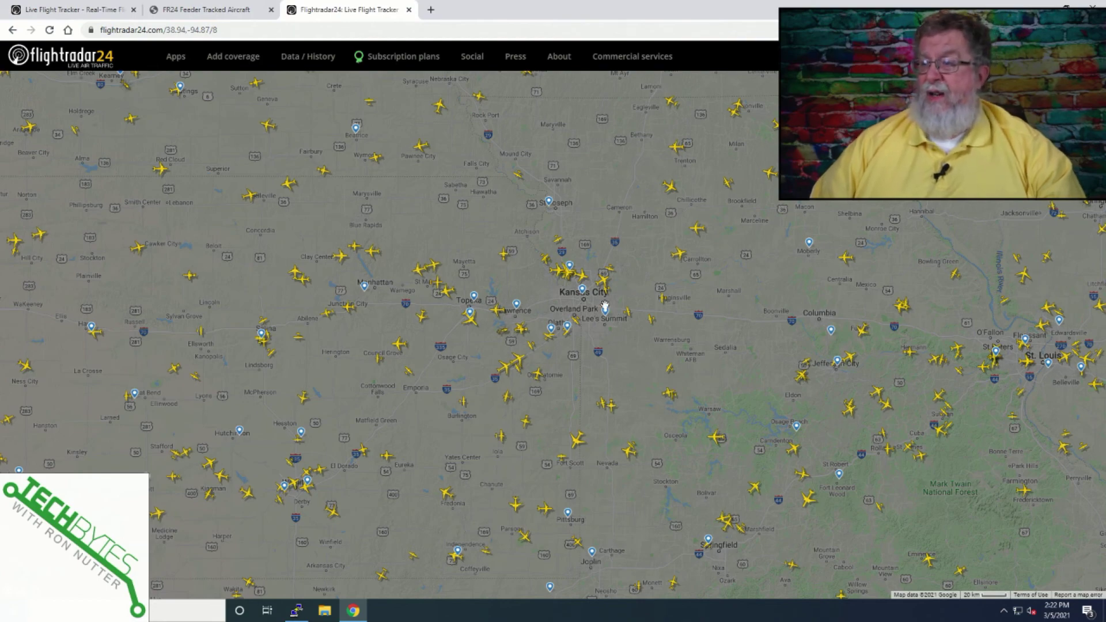
Zoom in near Lawrence to inspect aircraft N242MT on the live map.
scroll(512, 341, "up", 2)
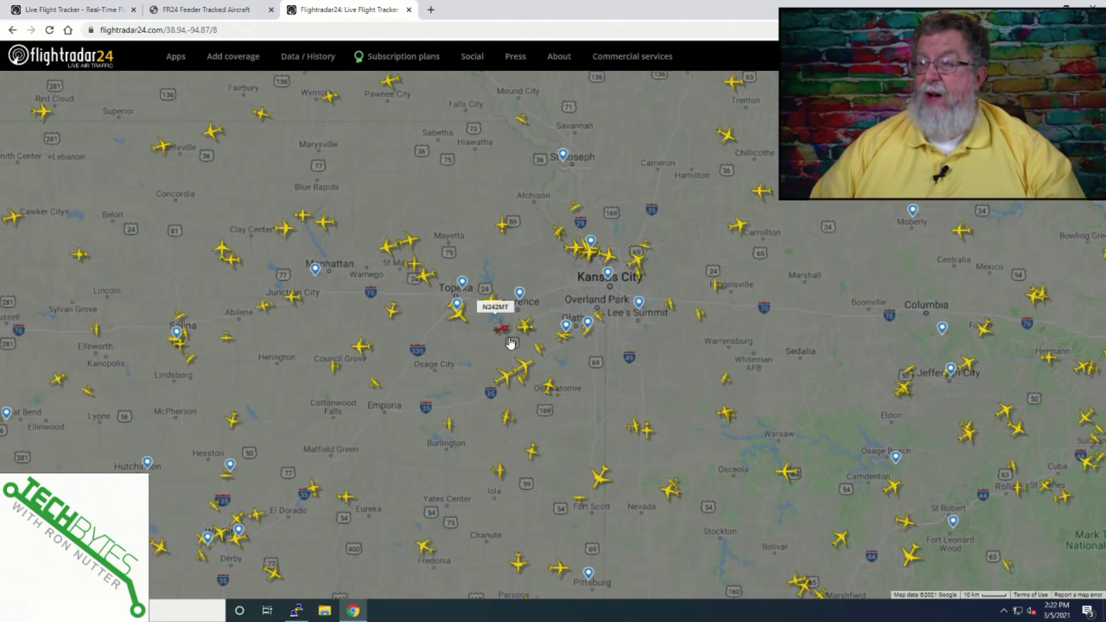
scroll(512, 344, "up", 2)
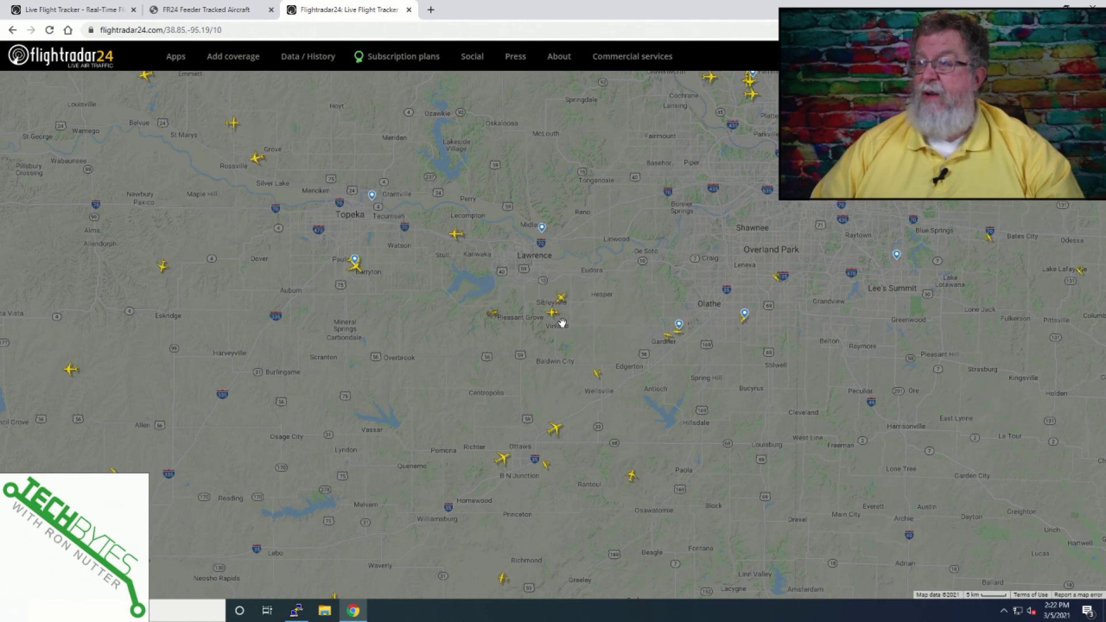
scroll(561, 323, "up", 1)
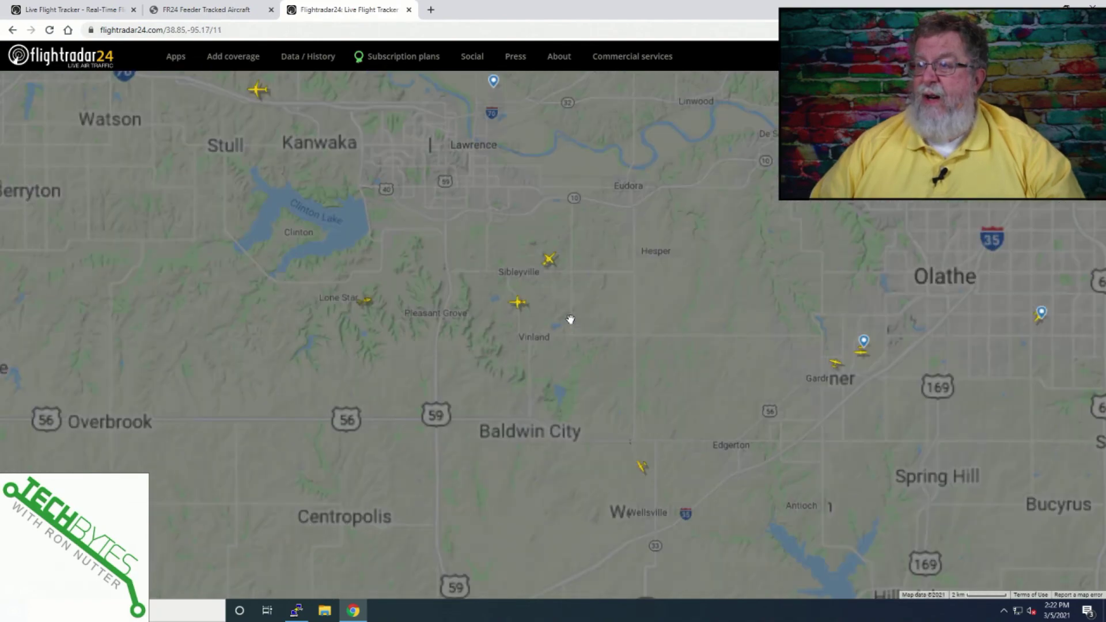
scroll(570, 320, "up", 1)
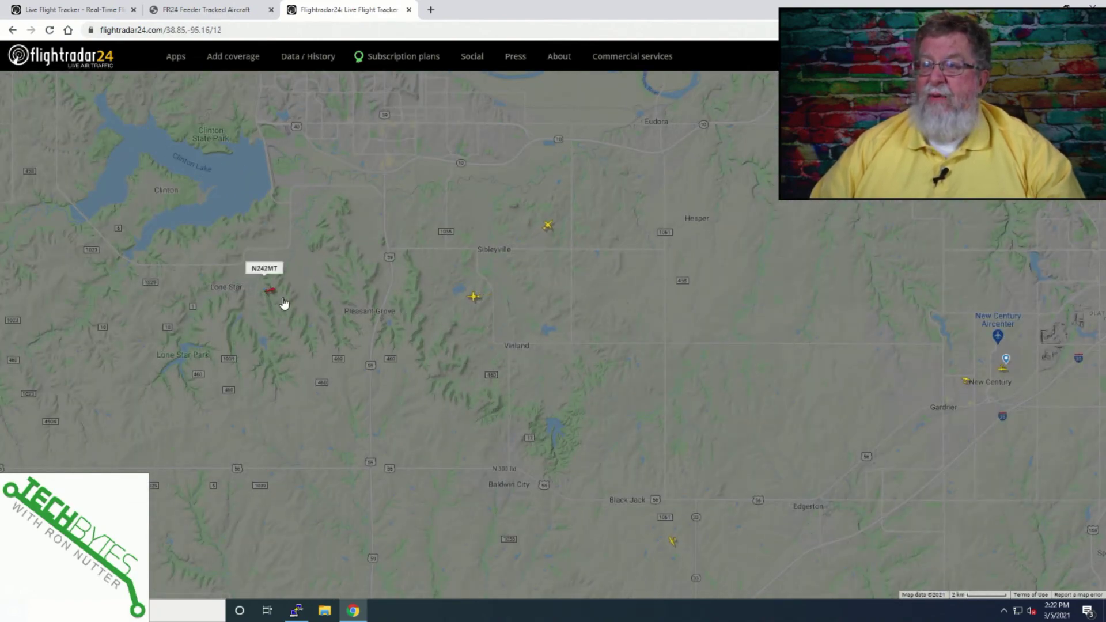
Zoom back out and pan the map north and east to centre on Kansas City.
scroll(280, 303, "down", 1)
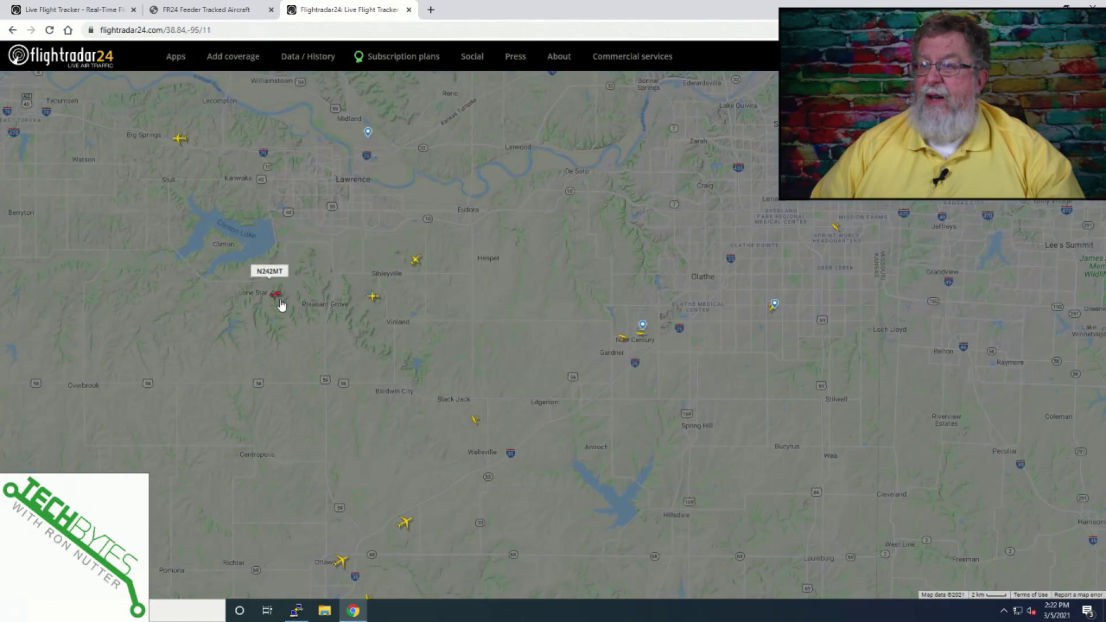
left_click_drag(329, 307, 369, 354)
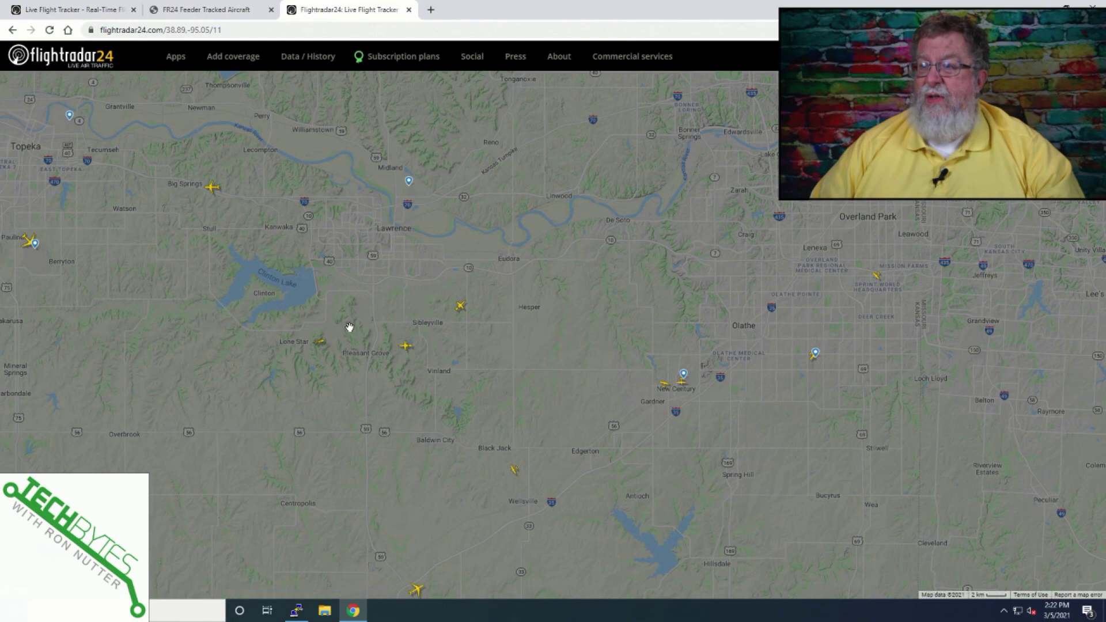
scroll(349, 328, "down", 1)
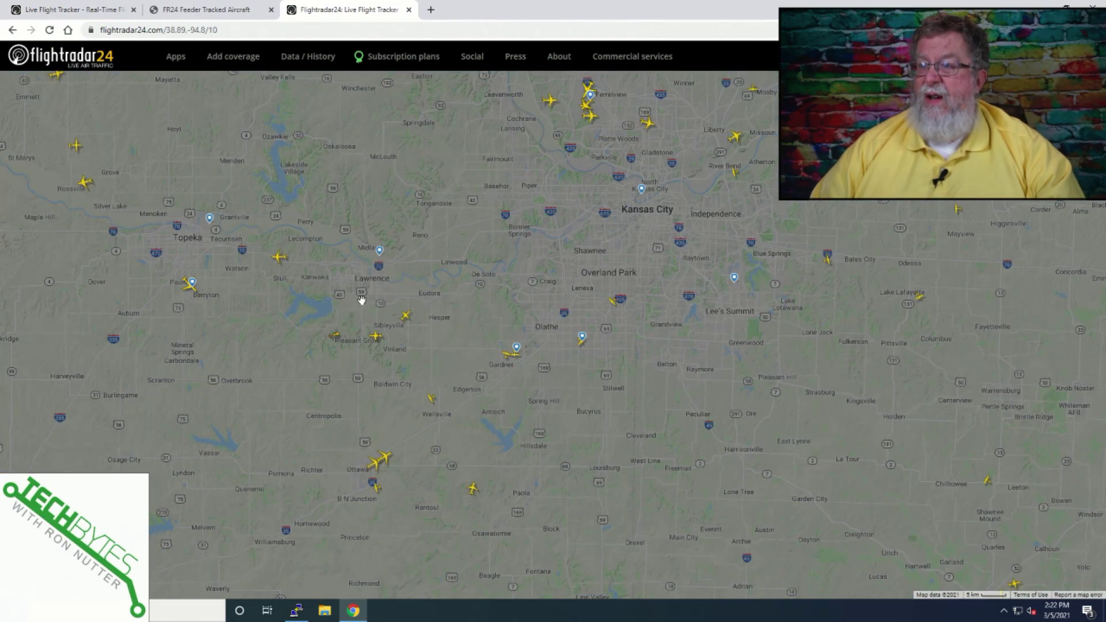
left_click_drag(363, 299, 382, 334)
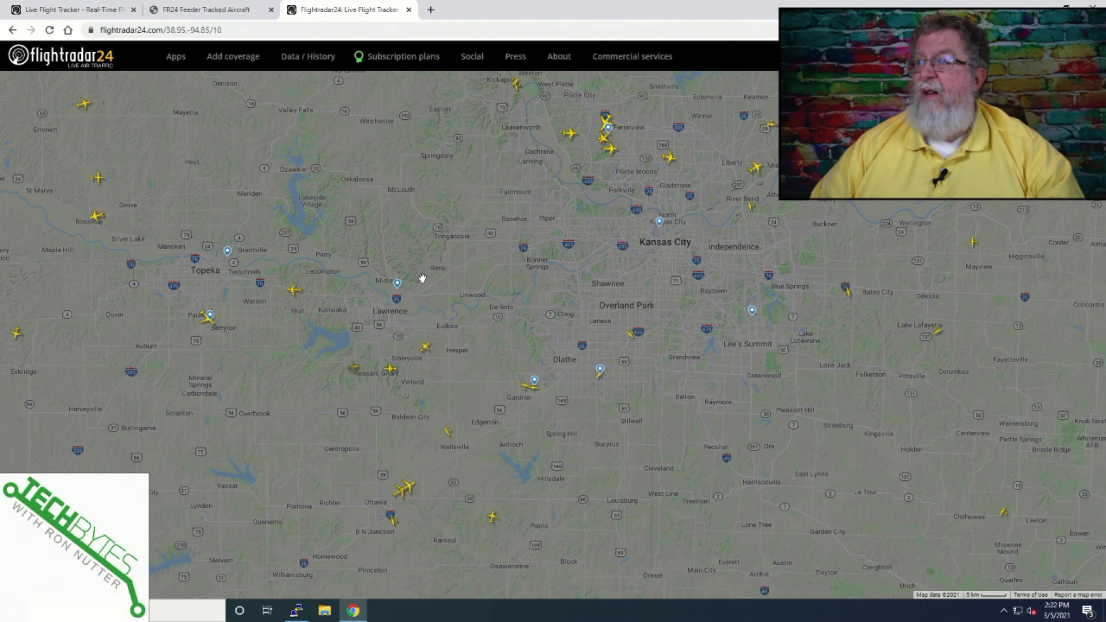
left_click_drag(422, 278, 403, 378)
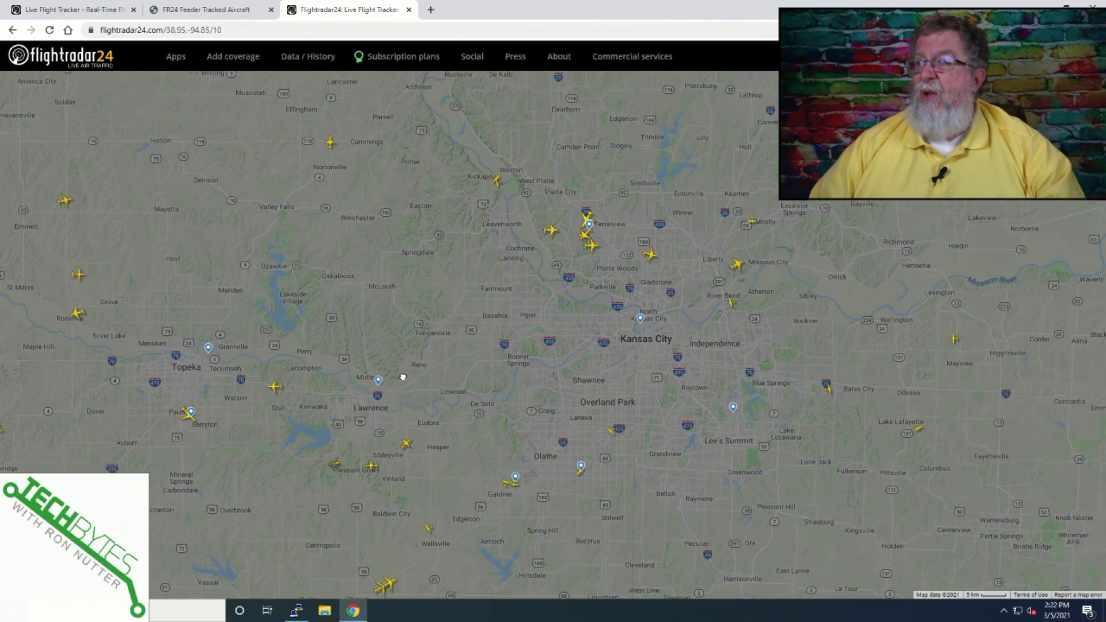
scroll(370, 345, "down", 1)
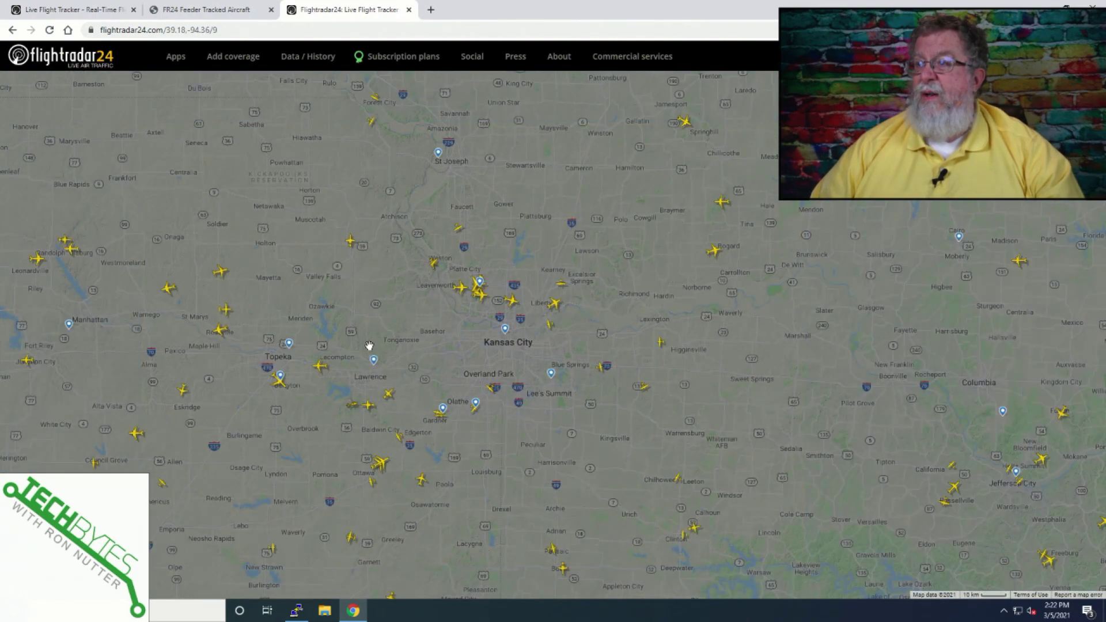
left_click_drag(409, 327, 393, 321)
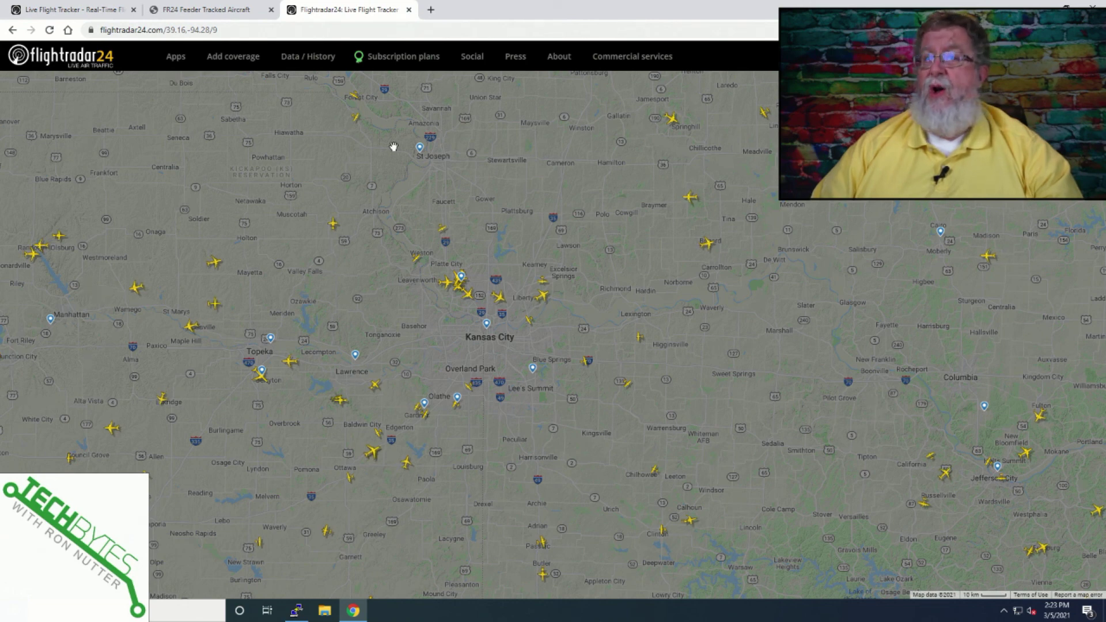
mouse_move(441, 285)
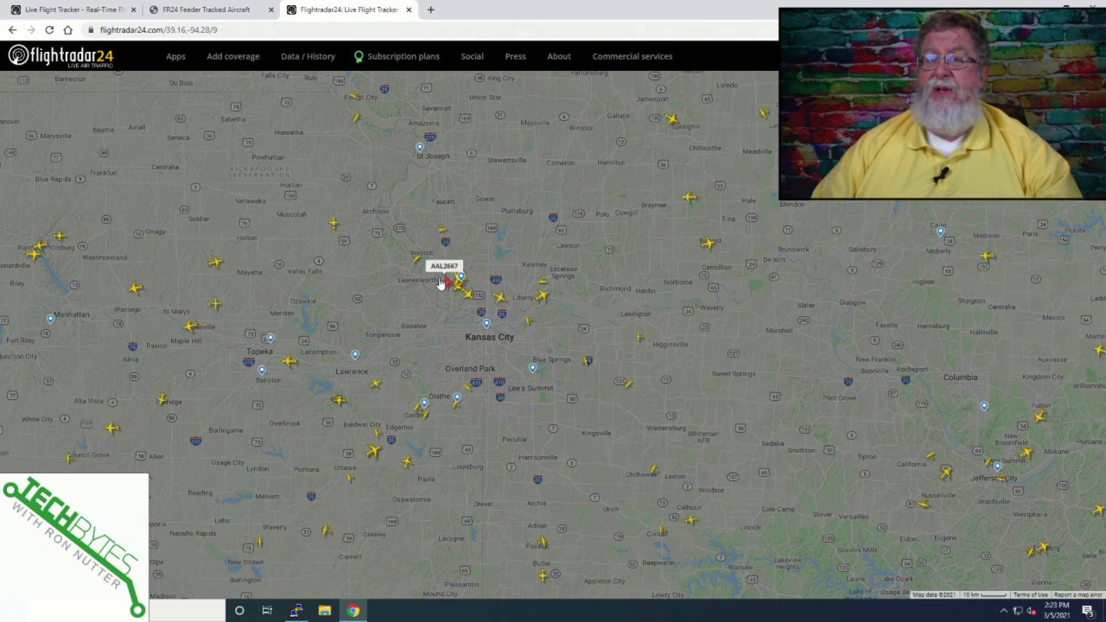